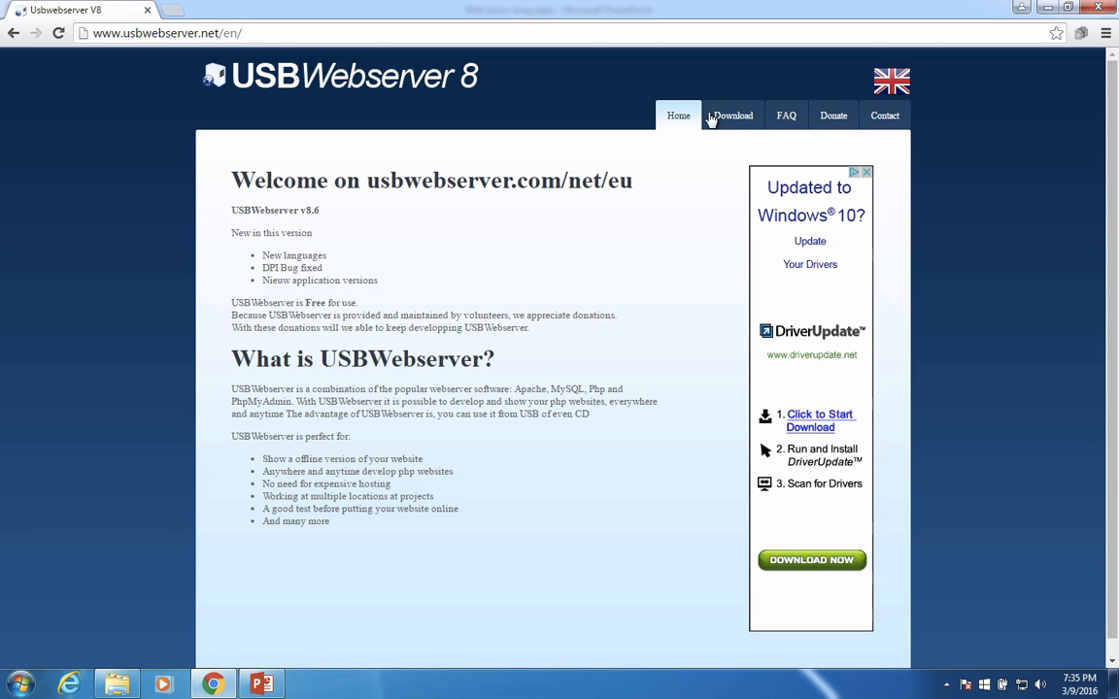
Download USBWebserver V8.6 from the site's download page
{"action": "left_click", "coordinate": [723, 118]}
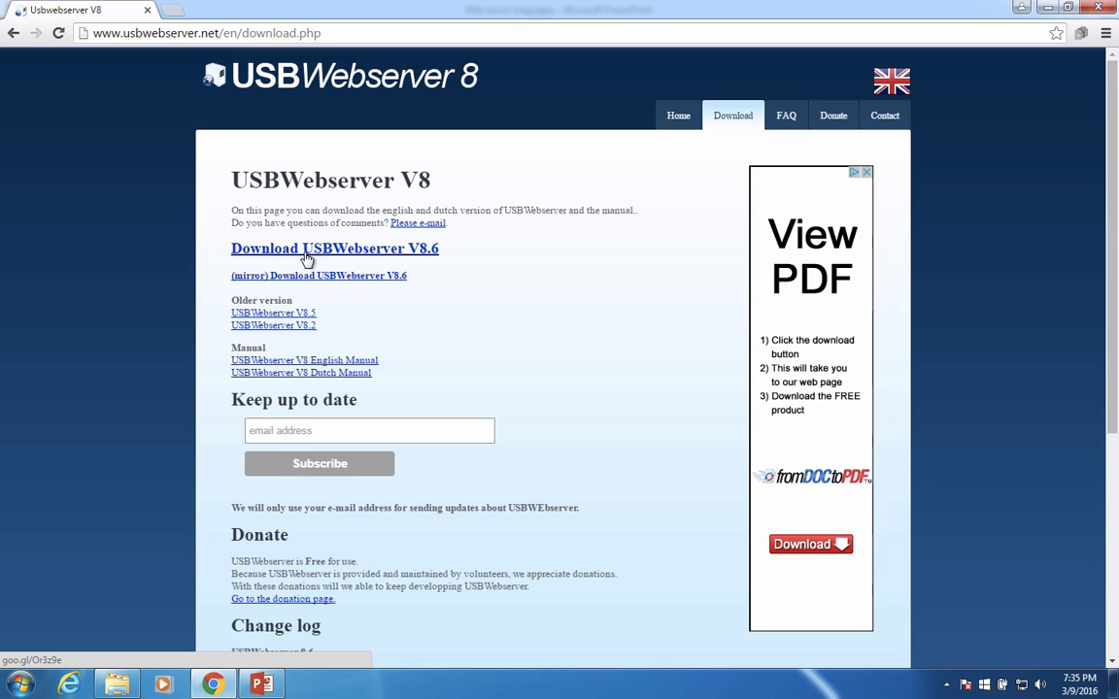
{"action": "left_click", "coordinate": [329, 254]}
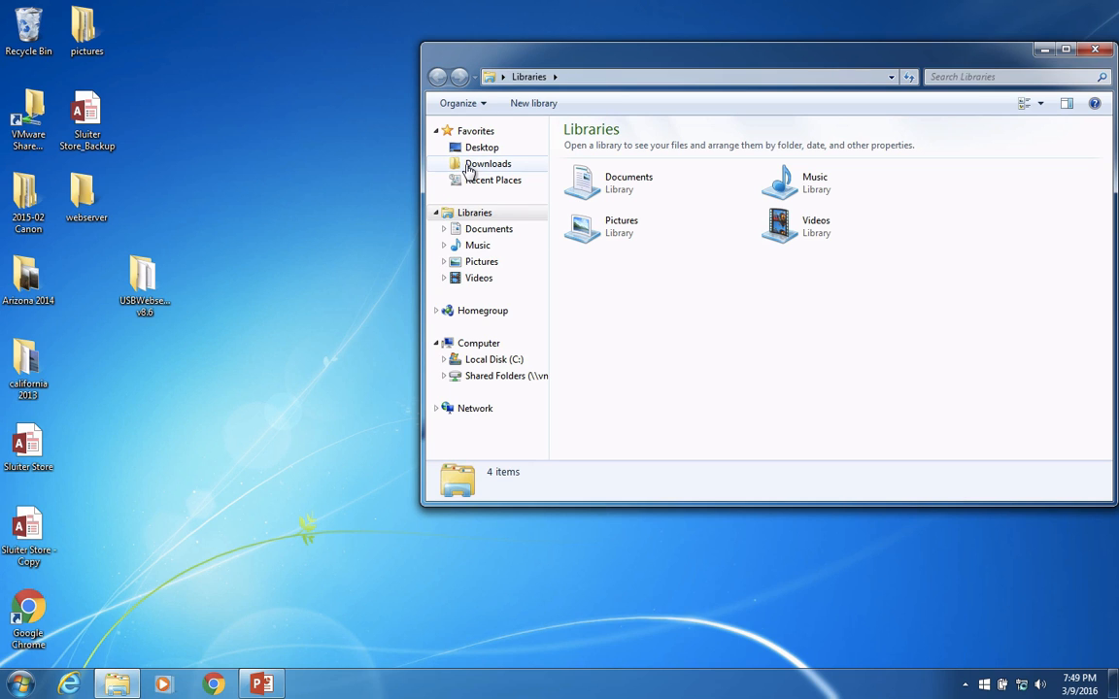
Start extracting the USBWebserver v8.6 (2) zip file from the Downloads folder
{"action": "left_click", "coordinate": [470, 165]}
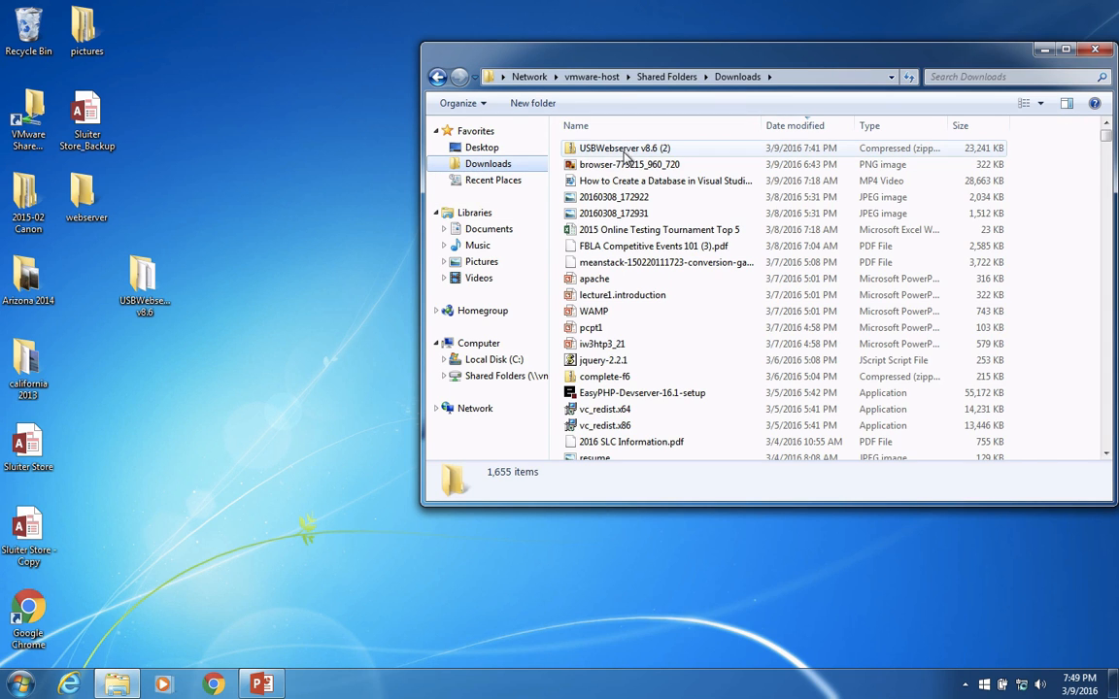
{"action": "mouse_move", "coordinate": [611, 153]}
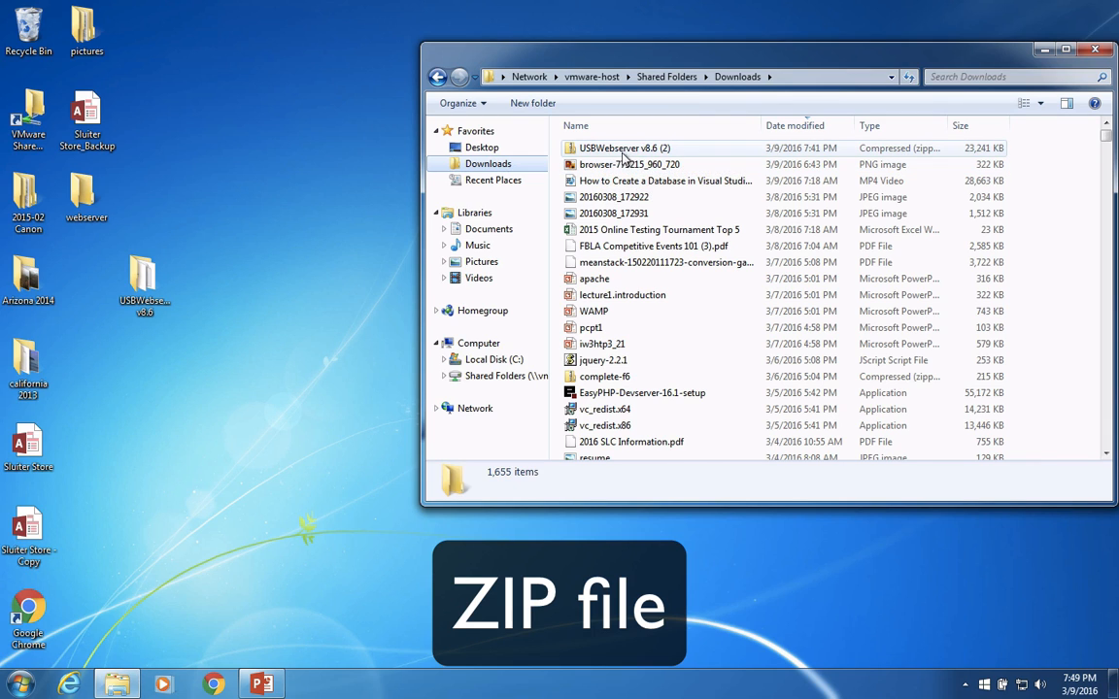
{"action": "double_click", "coordinate": [619, 149]}
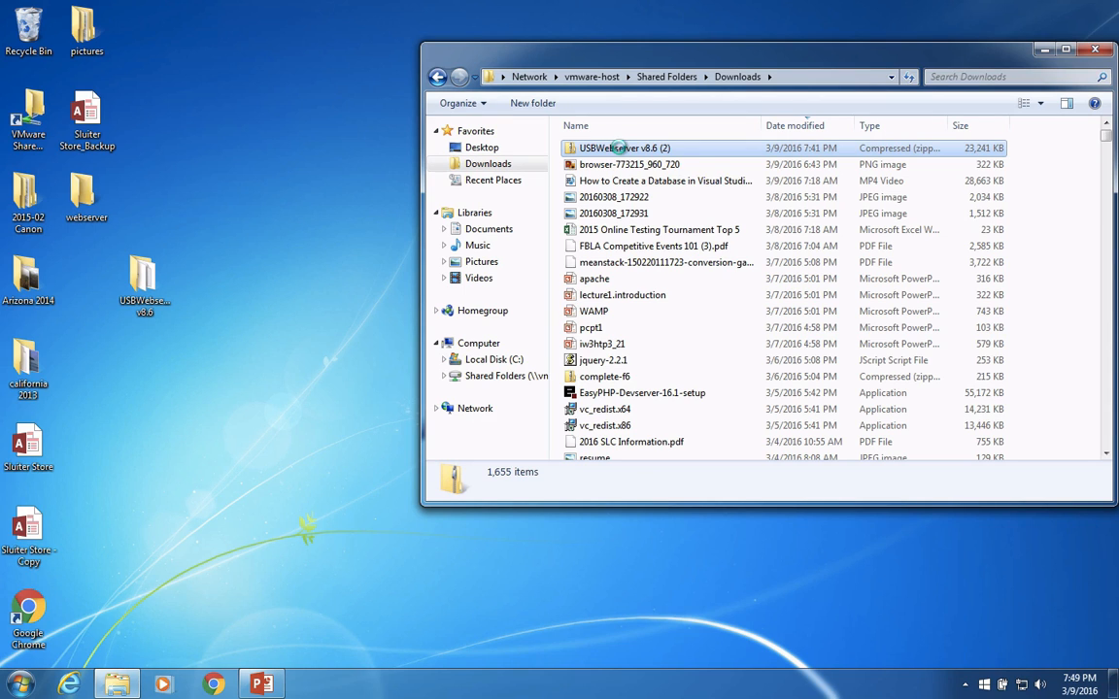
{"action": "right_click", "coordinate": [619, 148]}
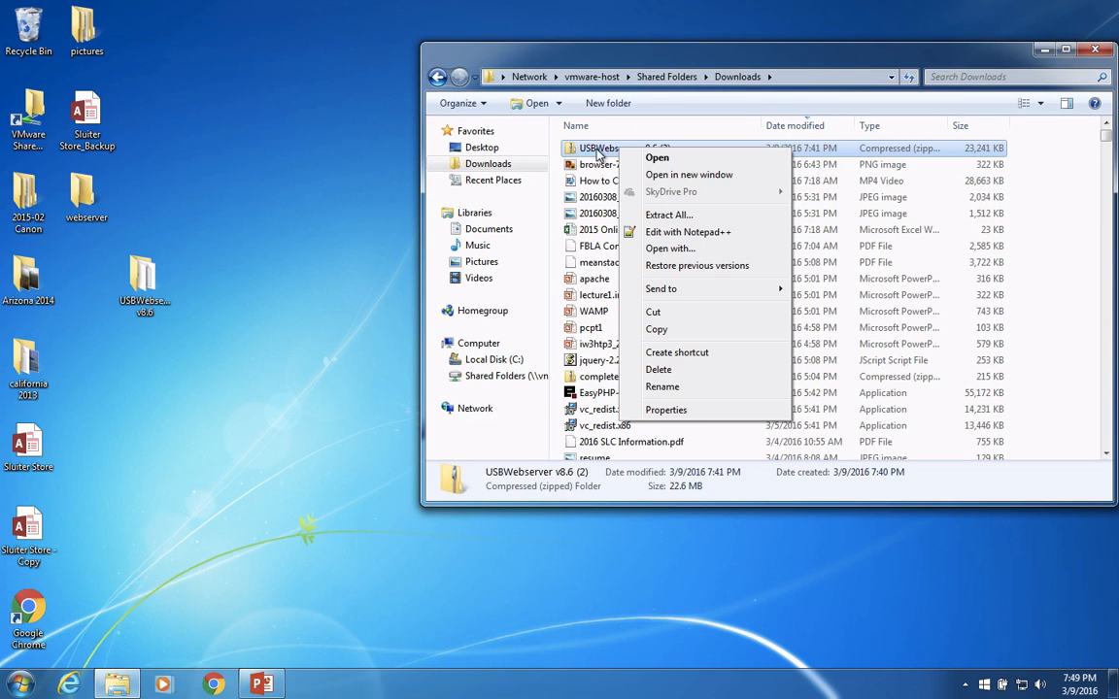
{"action": "left_click", "coordinate": [663, 216]}
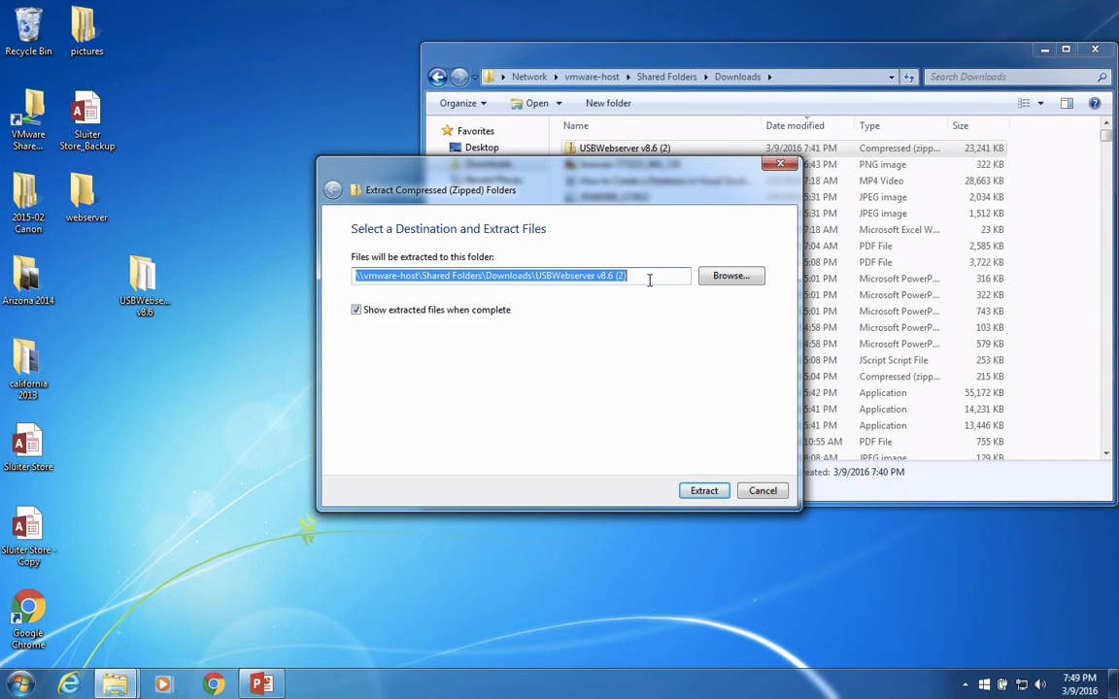
Extract the archive into a new folder on the Desktop named webserverfolder
{"action": "left_click", "coordinate": [746, 277]}
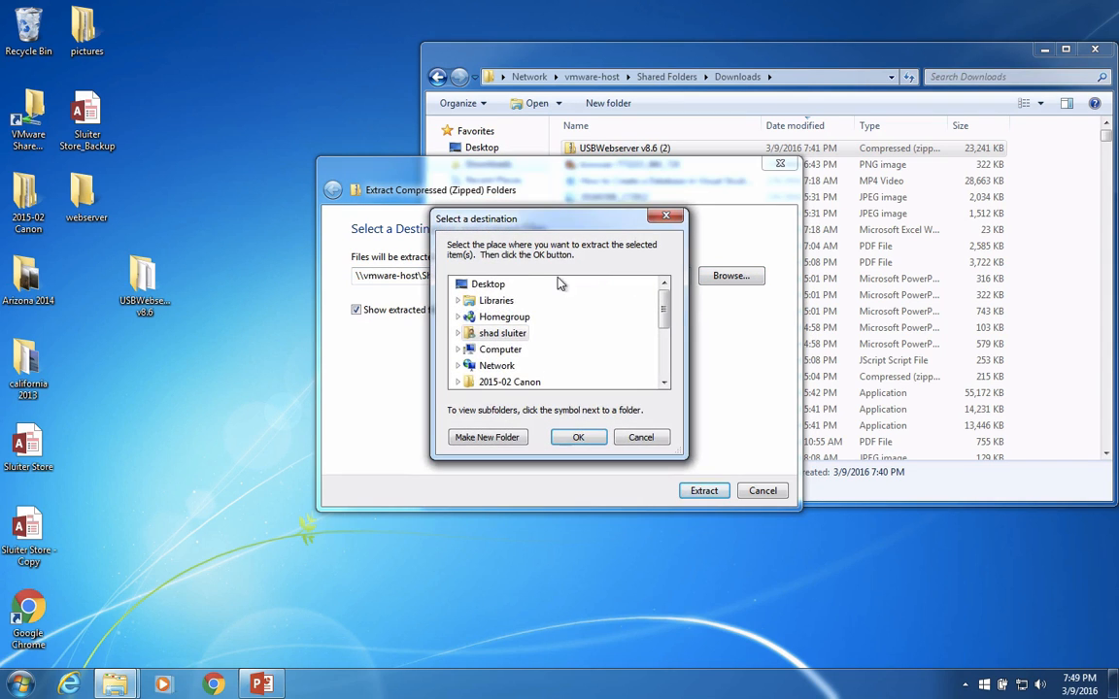
{"action": "left_click", "coordinate": [499, 288]}
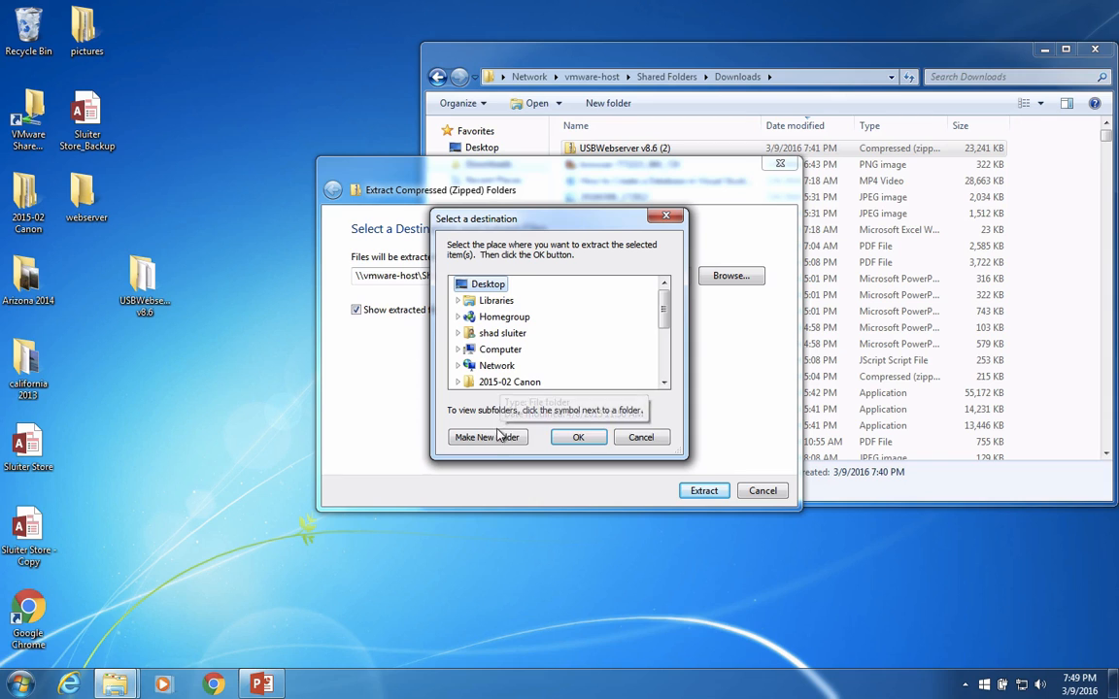
{"action": "left_click", "coordinate": [488, 438]}
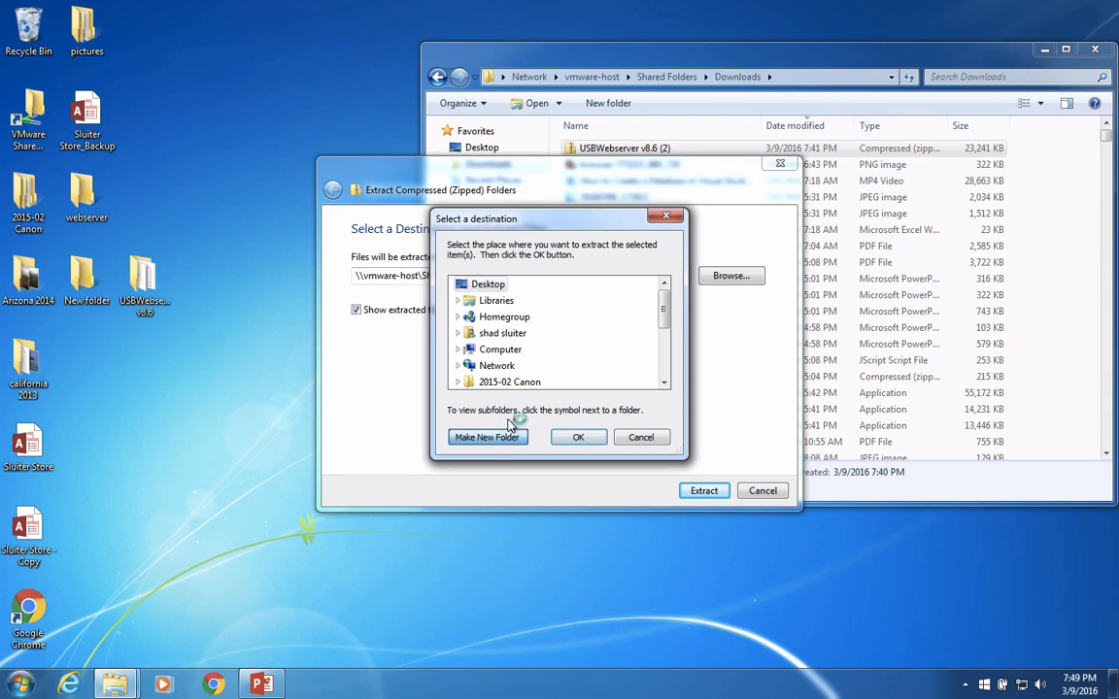
{"action": "type", "text": "webserverfolde"}
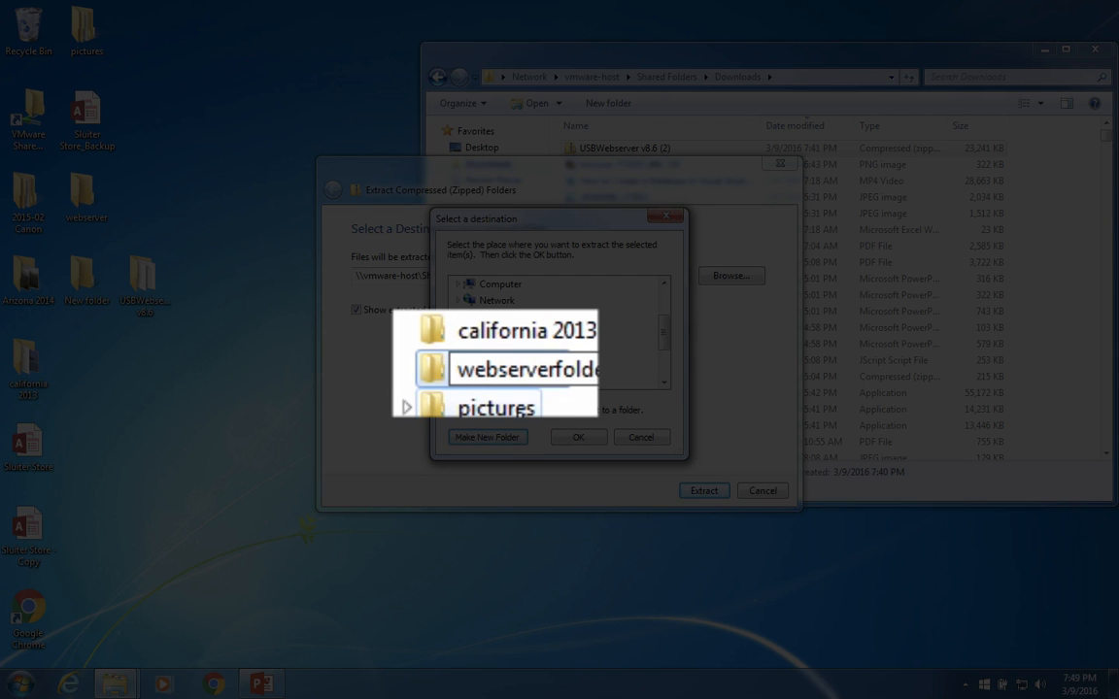
{"action": "type", "text": "r"}
{"action": "key", "text": "Return"}
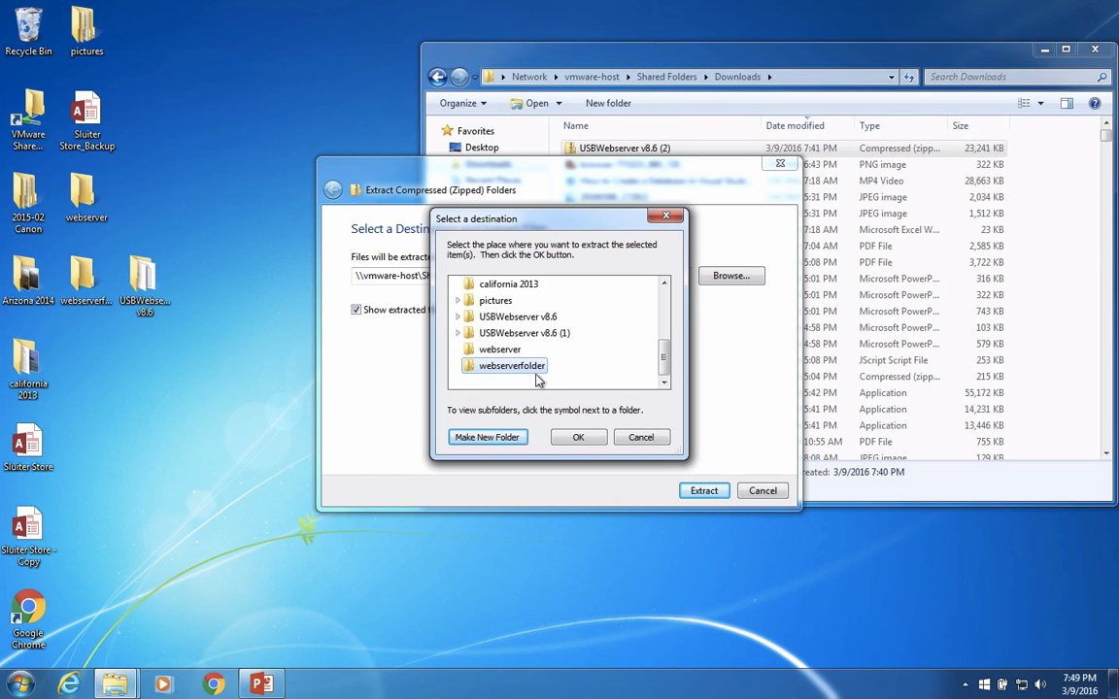
{"action": "left_click", "coordinate": [573, 437]}
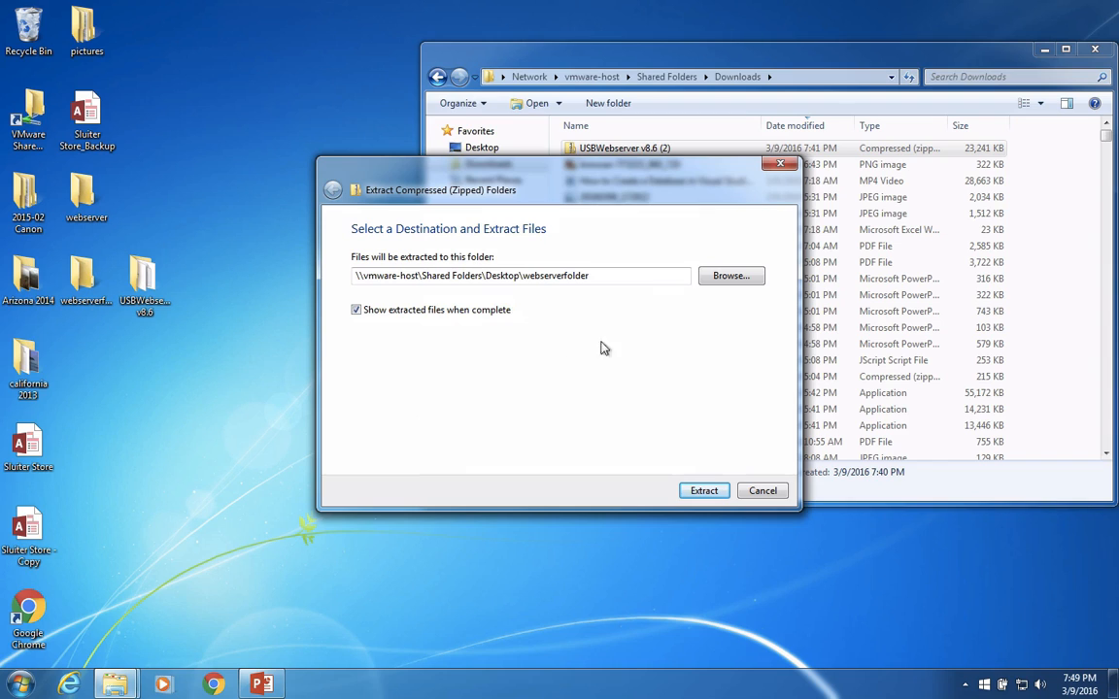
{"action": "left_click", "coordinate": [704, 492]}
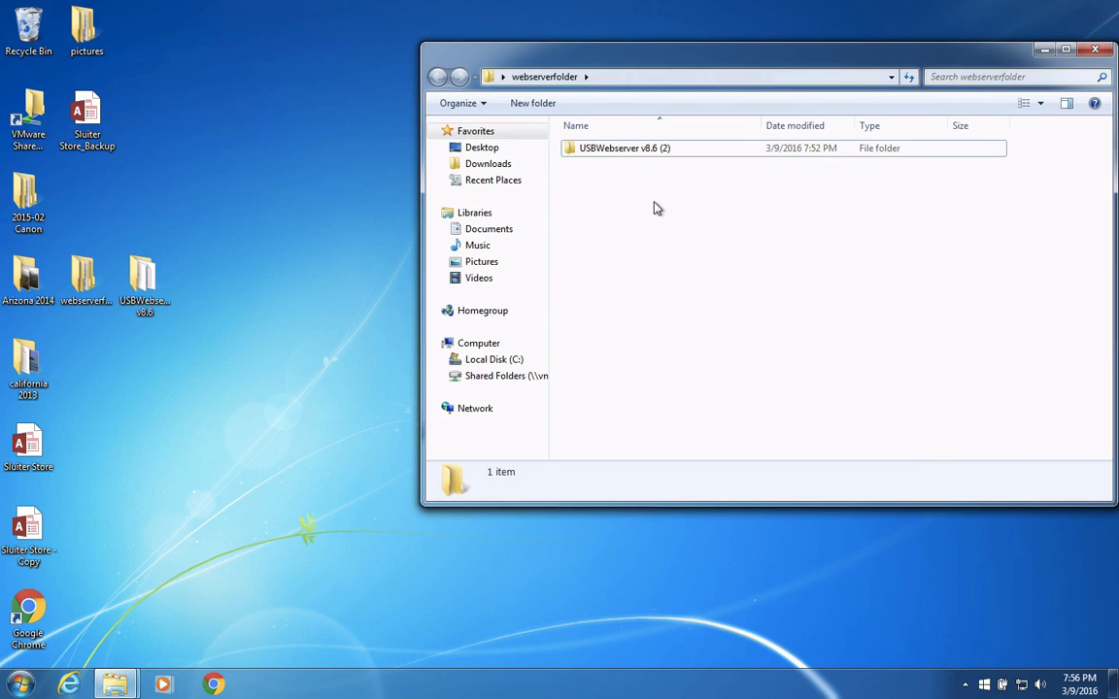
Launch usbwebserver from the extracted USBWebserver v8.6 (2) folder and try to choose English as its language
{"action": "double_click", "coordinate": [610, 150]}
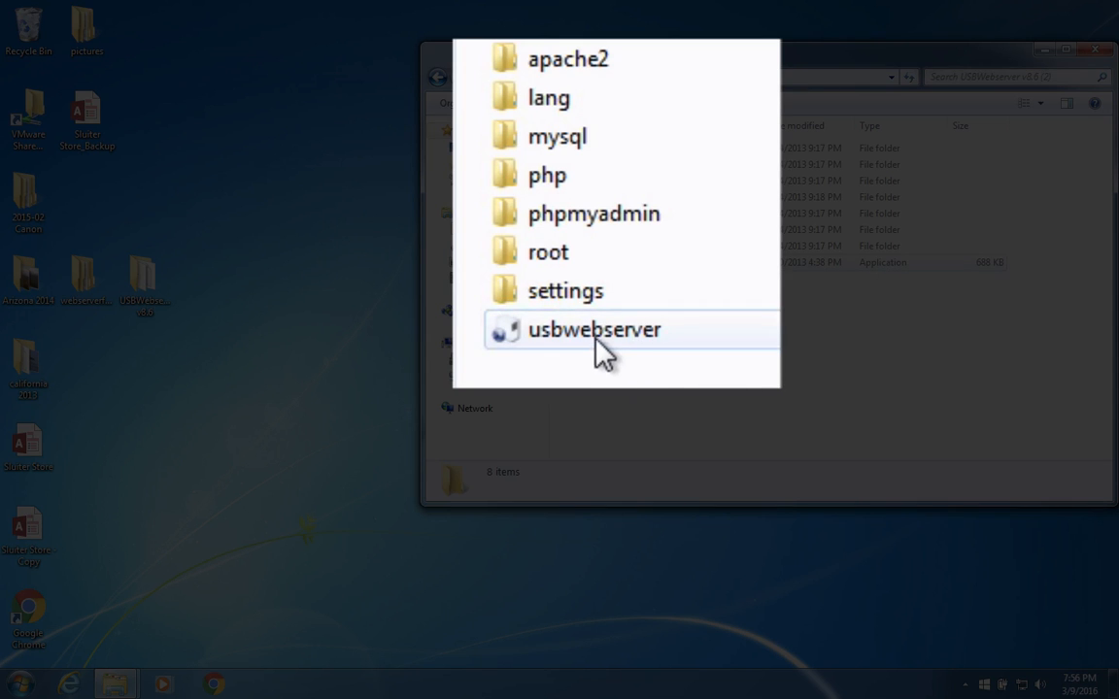
{"action": "left_click", "coordinate": [609, 266]}
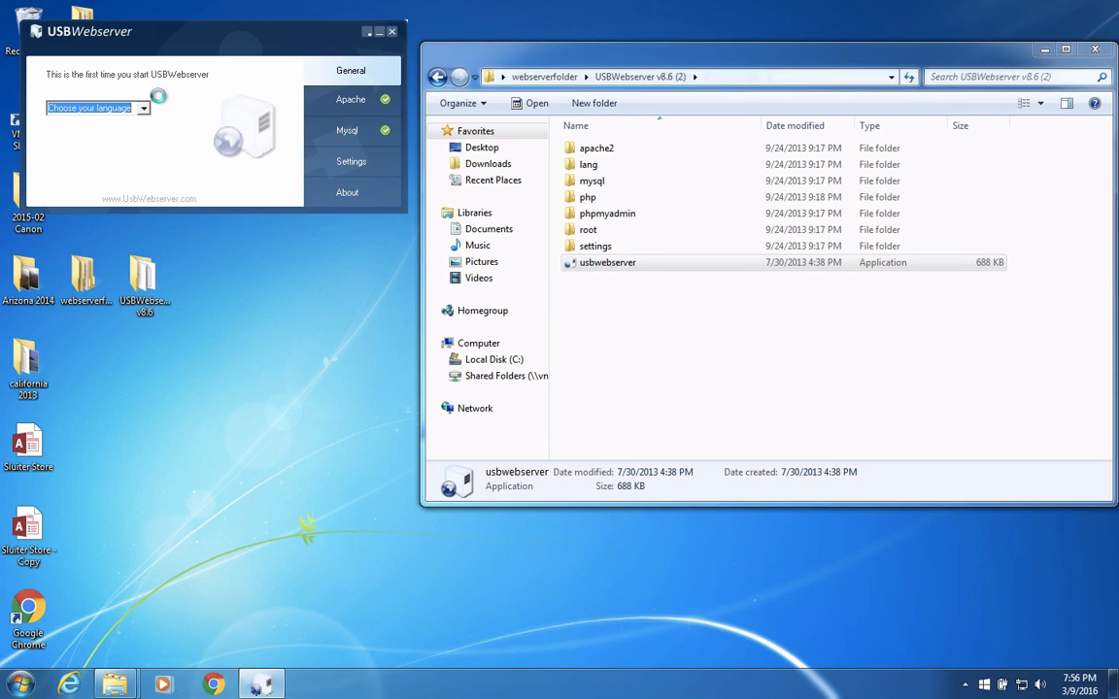
{"action": "left_click", "coordinate": [144, 108]}
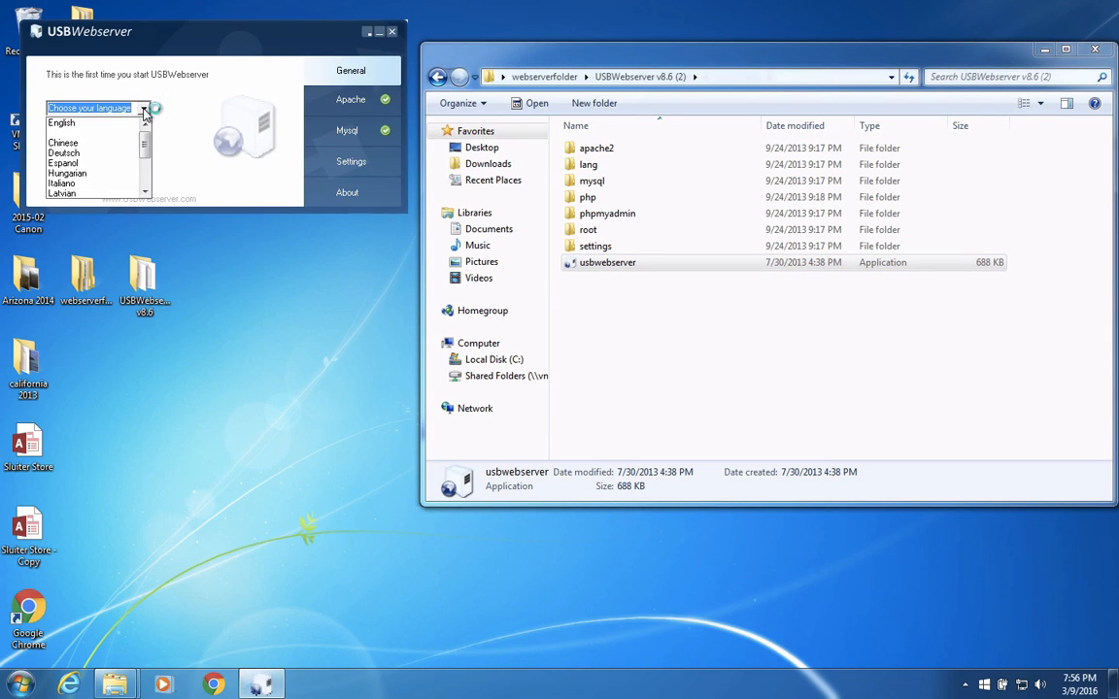
{"action": "left_click", "coordinate": [82, 122]}
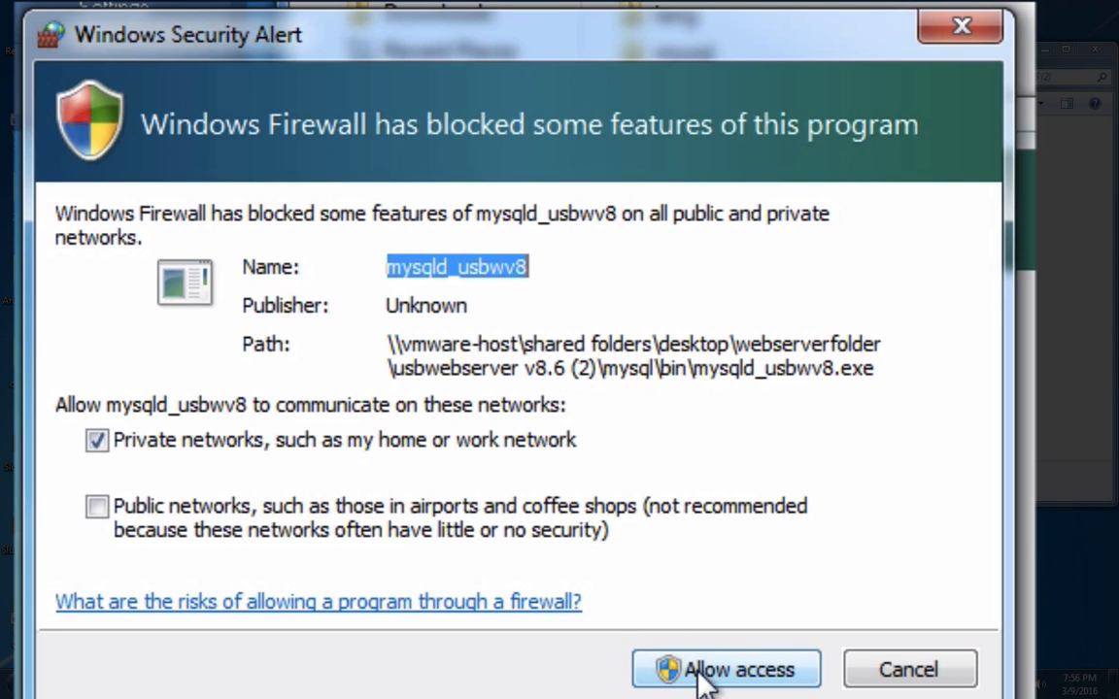
Allow mysqld_usbwv8 and Apache HTTP Server through the firewall on private networks, and close the crashed USBWebserver program
{"action": "left_click", "coordinate": [699, 672]}
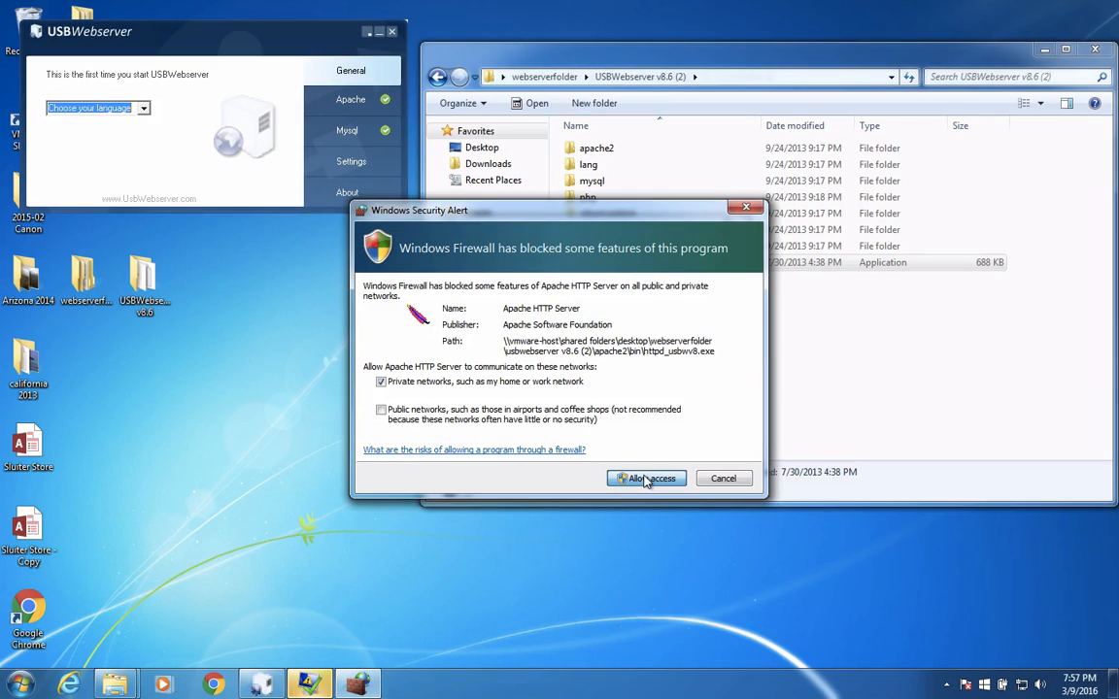
{"action": "left_click", "coordinate": [646, 479]}
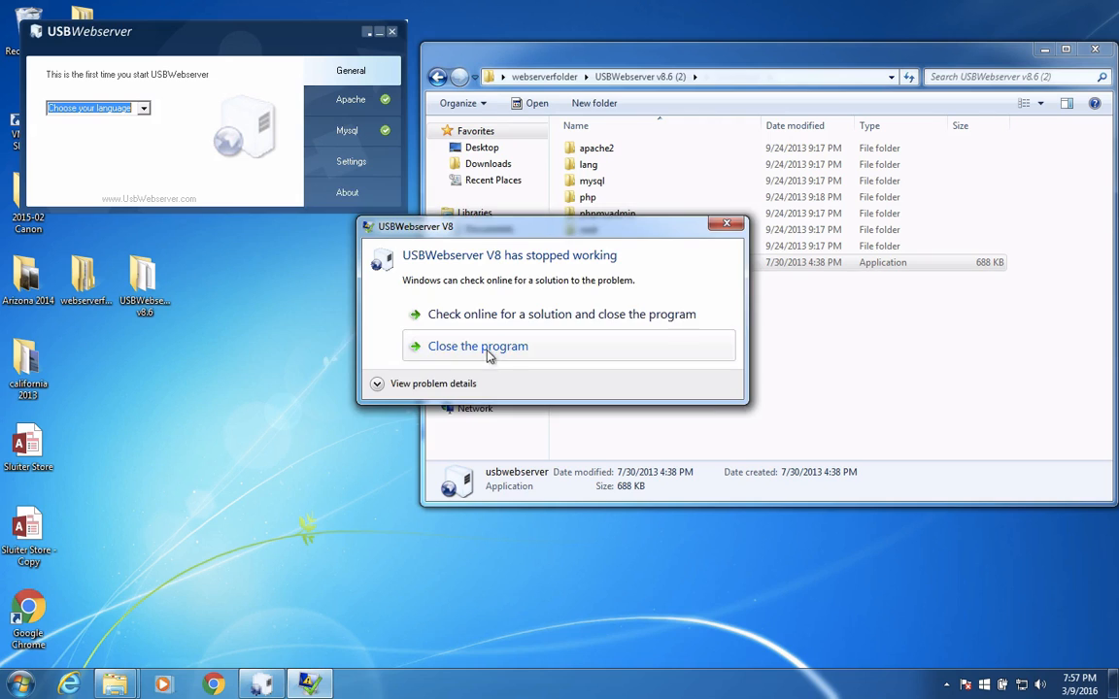
{"action": "left_click_drag", "start_coordinate": [491, 233], "coordinate": [380, 202]}
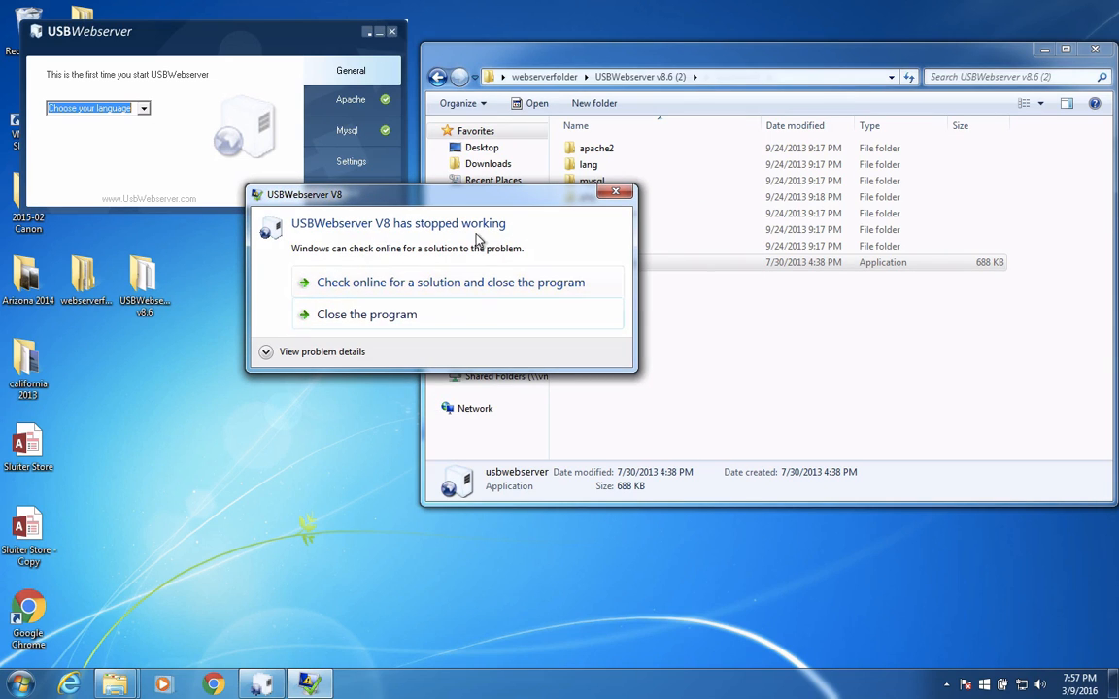
{"action": "left_click", "coordinate": [375, 315]}
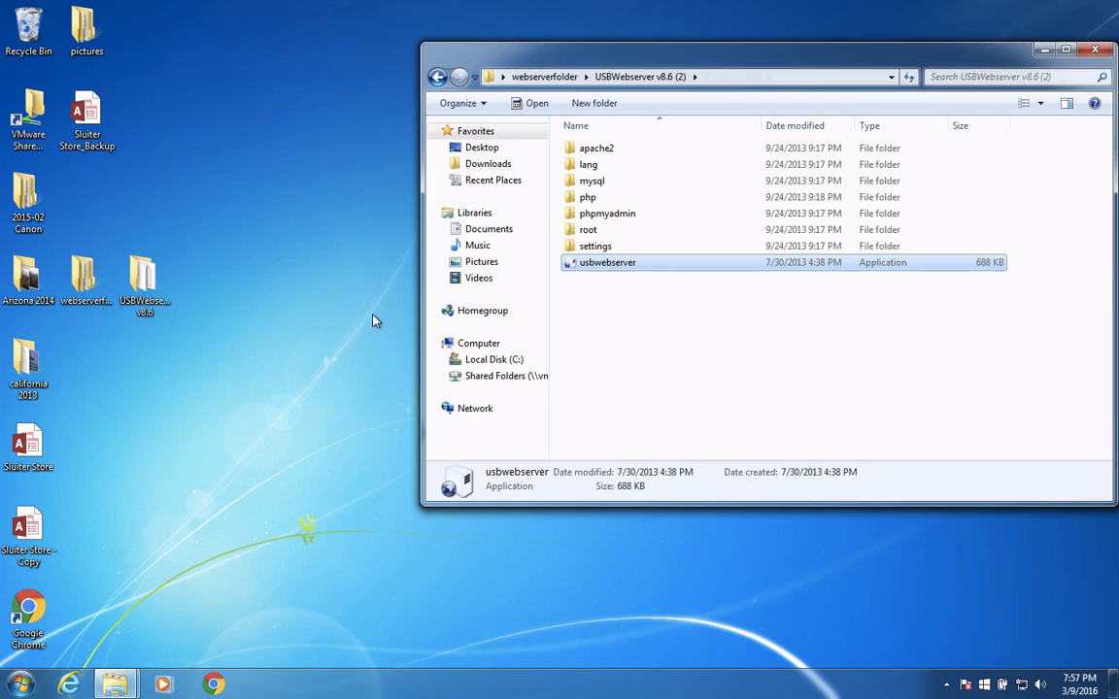
Relaunch usbwebserver and set its language to English
{"action": "double_click", "coordinate": [595, 265]}
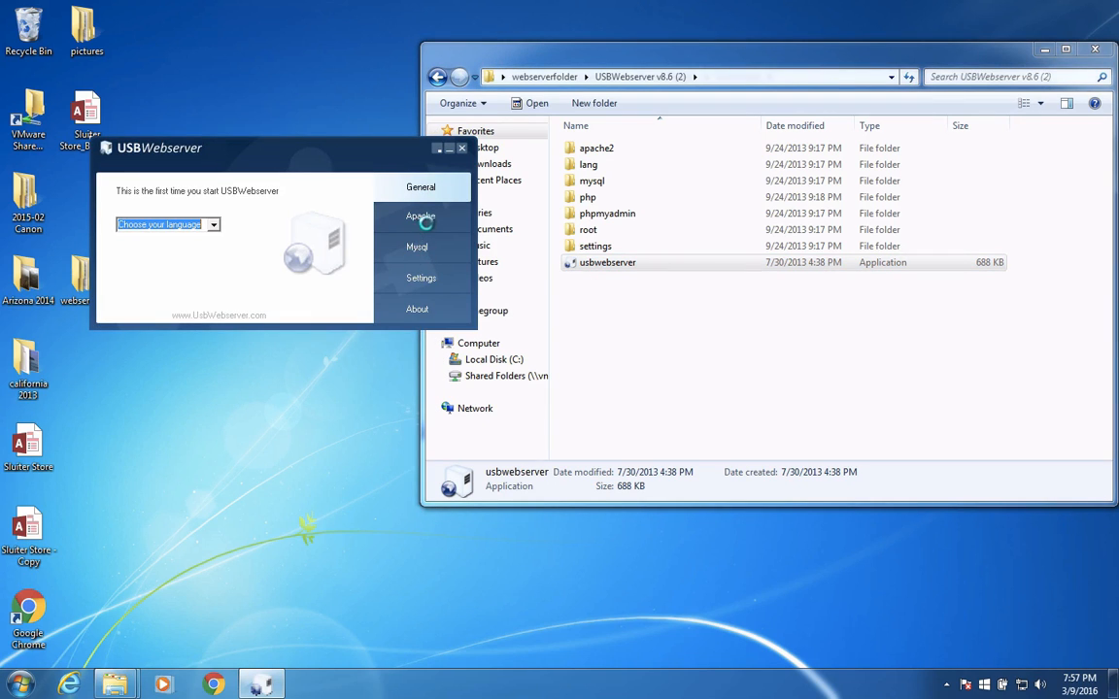
{"action": "left_click", "coordinate": [199, 225]}
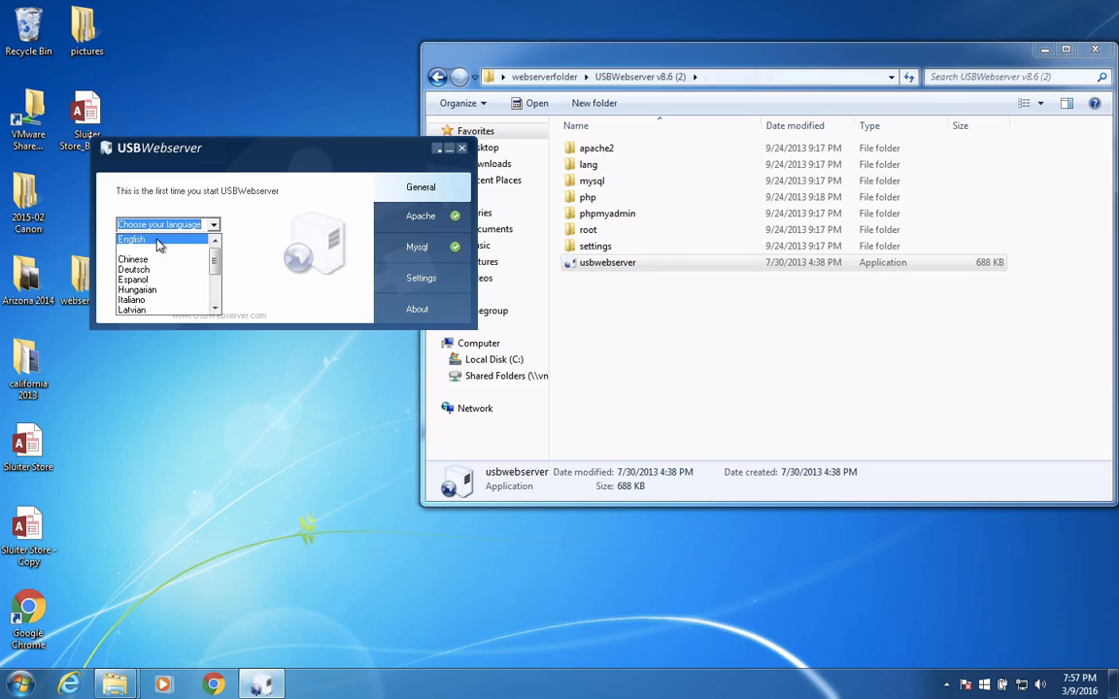
{"action": "left_click", "coordinate": [160, 243]}
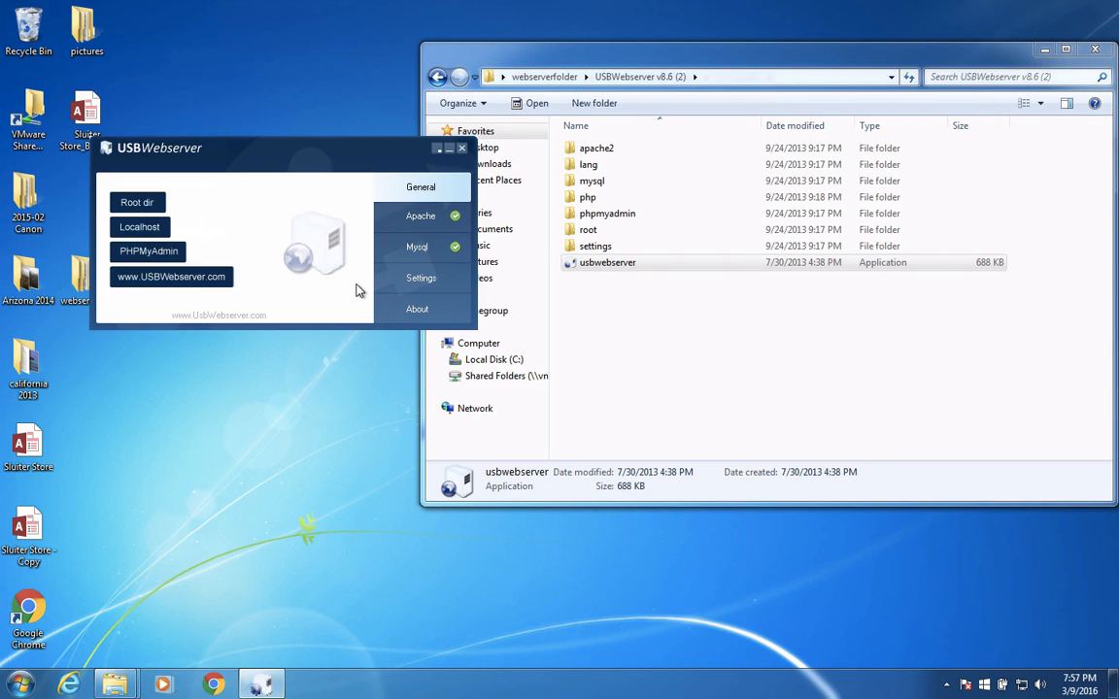
Open the Localhost page from USBWebserver in the browser to check that the server responds
{"action": "left_click_drag", "start_coordinate": [366, 145], "coordinate": [408, 157]}
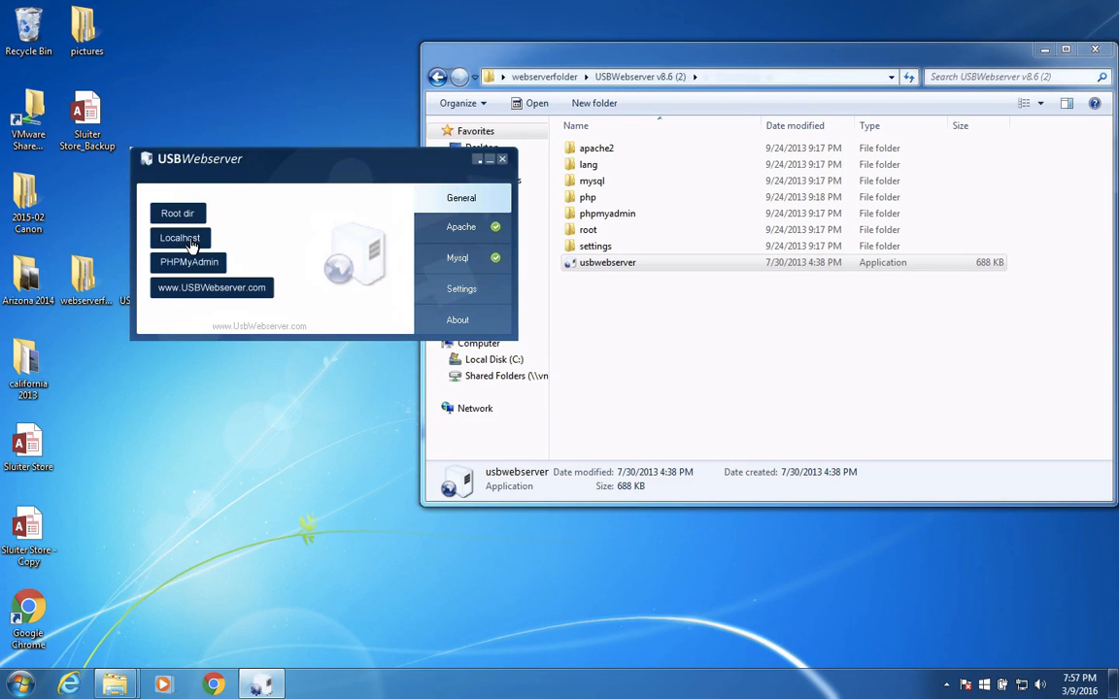
{"action": "left_click", "coordinate": [191, 243]}
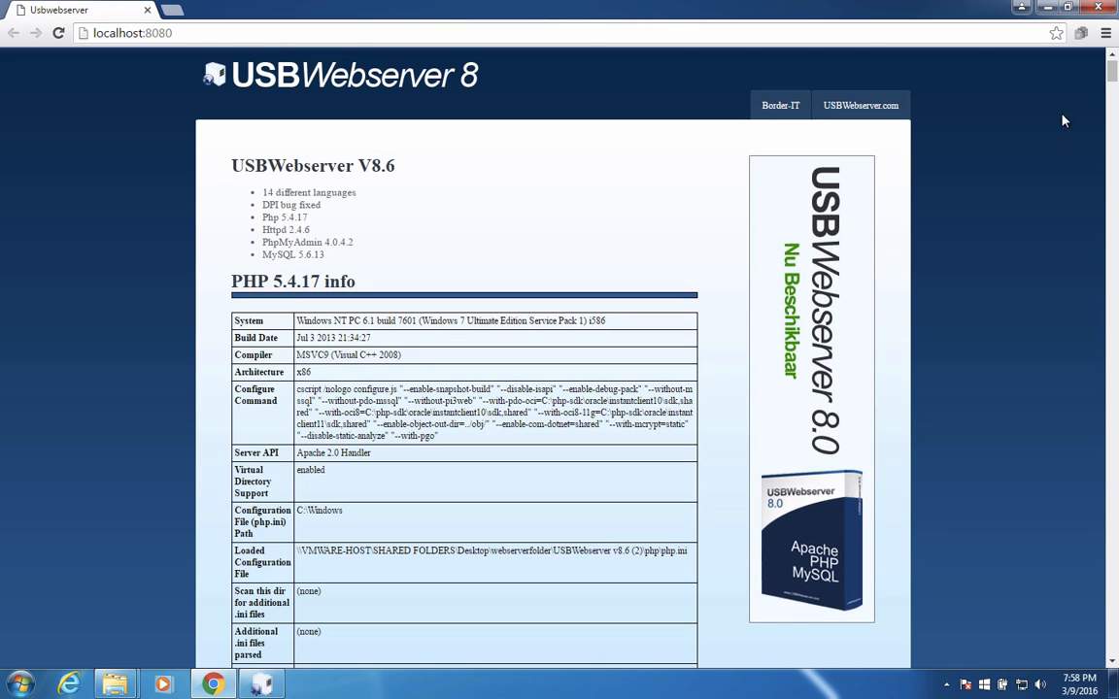
{"action": "mouse_move", "coordinate": [1111, 67]}
{"action": "left_mouse_down"}
{"action": "mouse_move", "coordinate": [1116, 109]}
{"action": "mouse_move", "coordinate": [1113, 70]}
{"action": "left_mouse_up"}
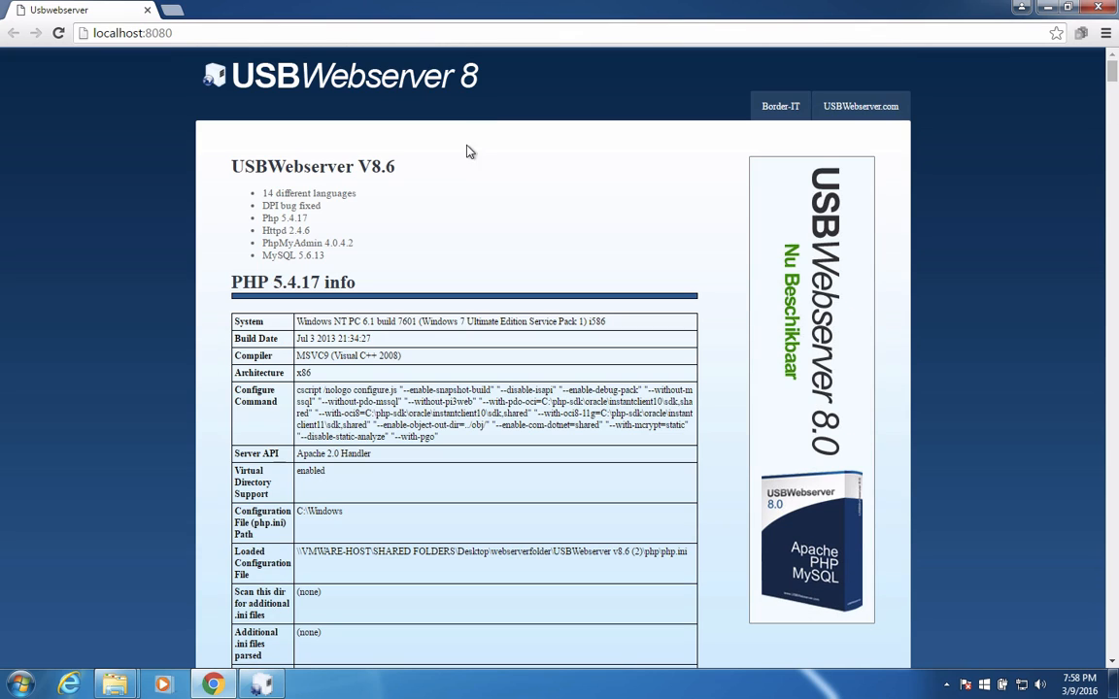
Open index.php from the root folder of USBWebserver v8.6 (2) in Notepad++ and look through its code
{"action": "left_click", "coordinate": [115, 684]}
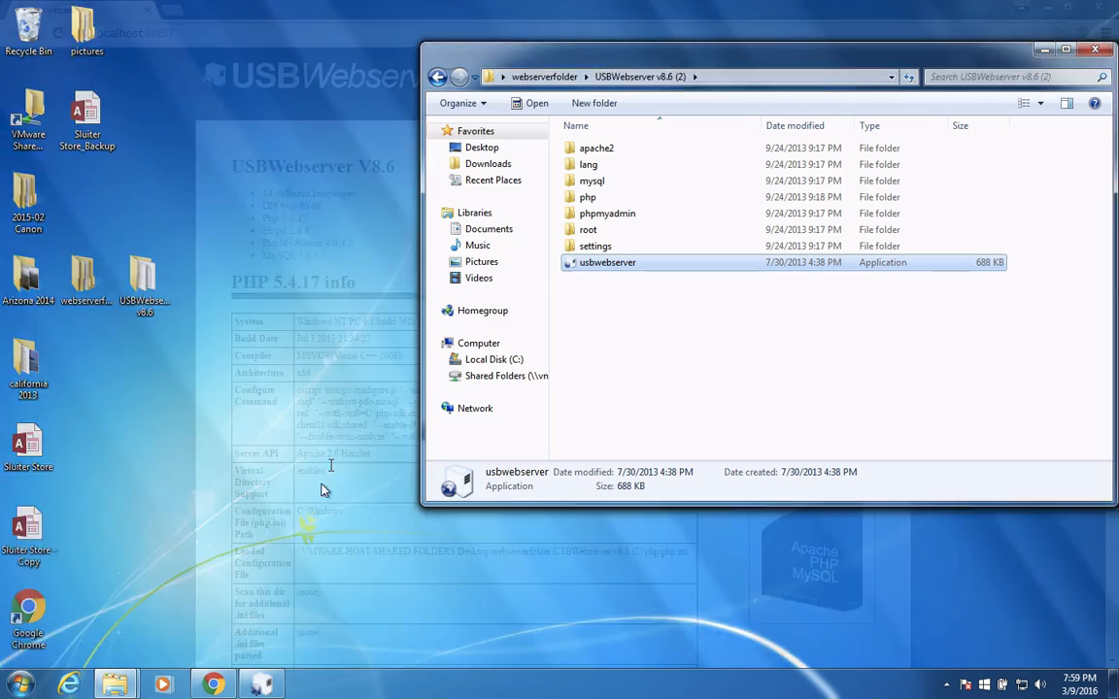
{"action": "left_click", "coordinate": [233, 614]}
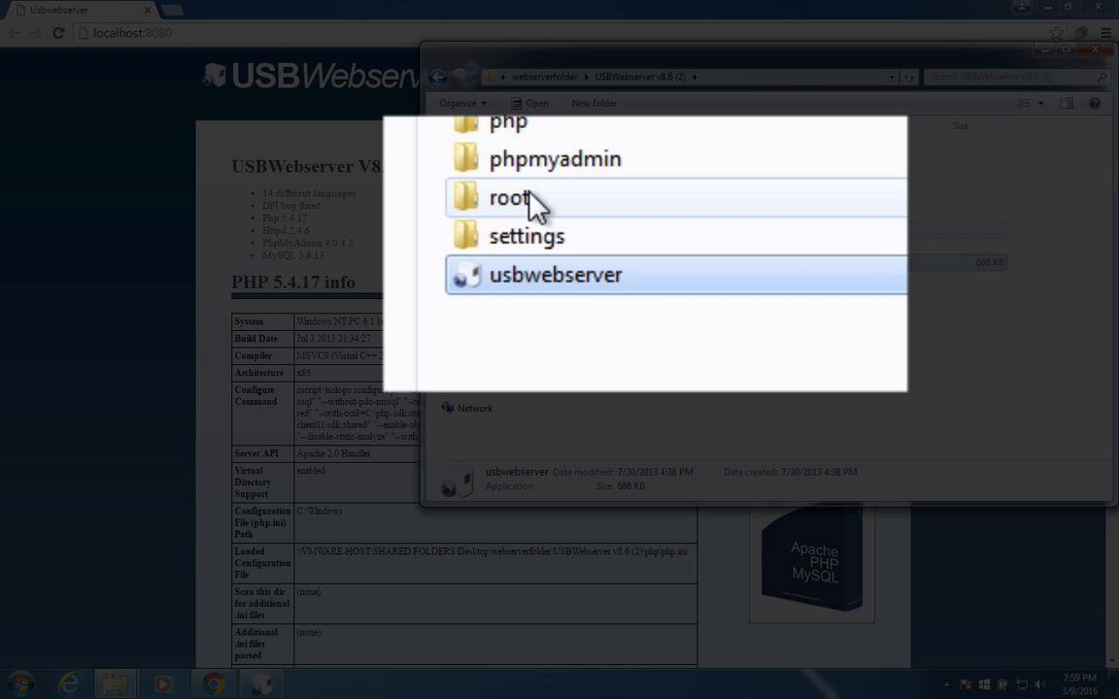
{"action": "mouse_move", "coordinate": [596, 231]}
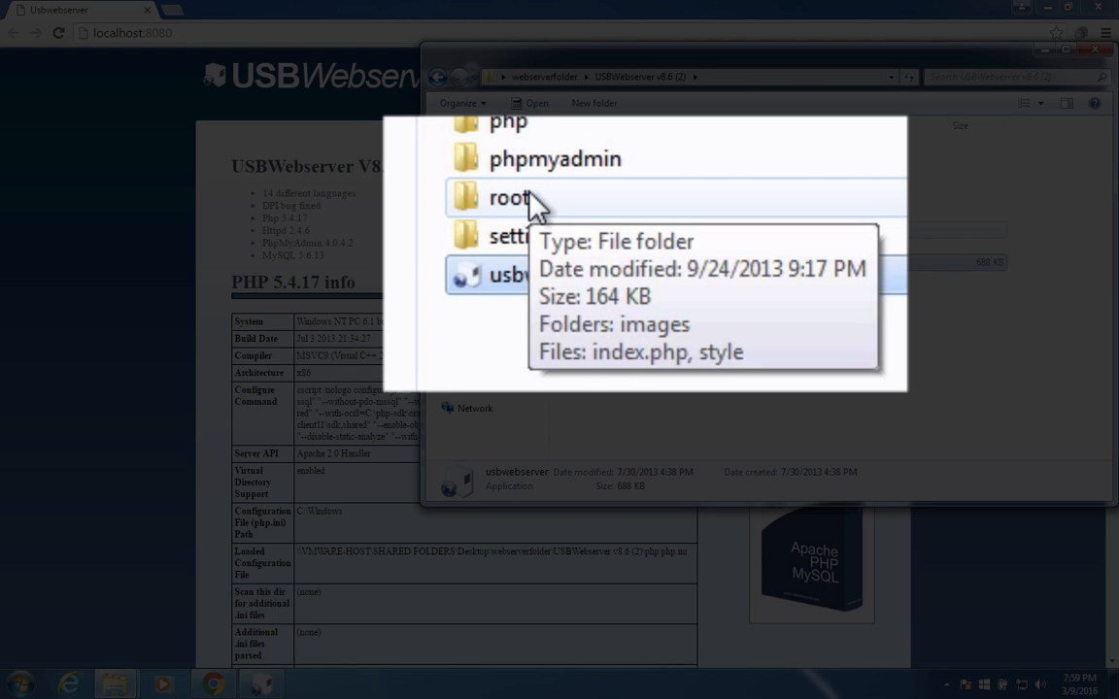
{"action": "double_click", "coordinate": [532, 202]}
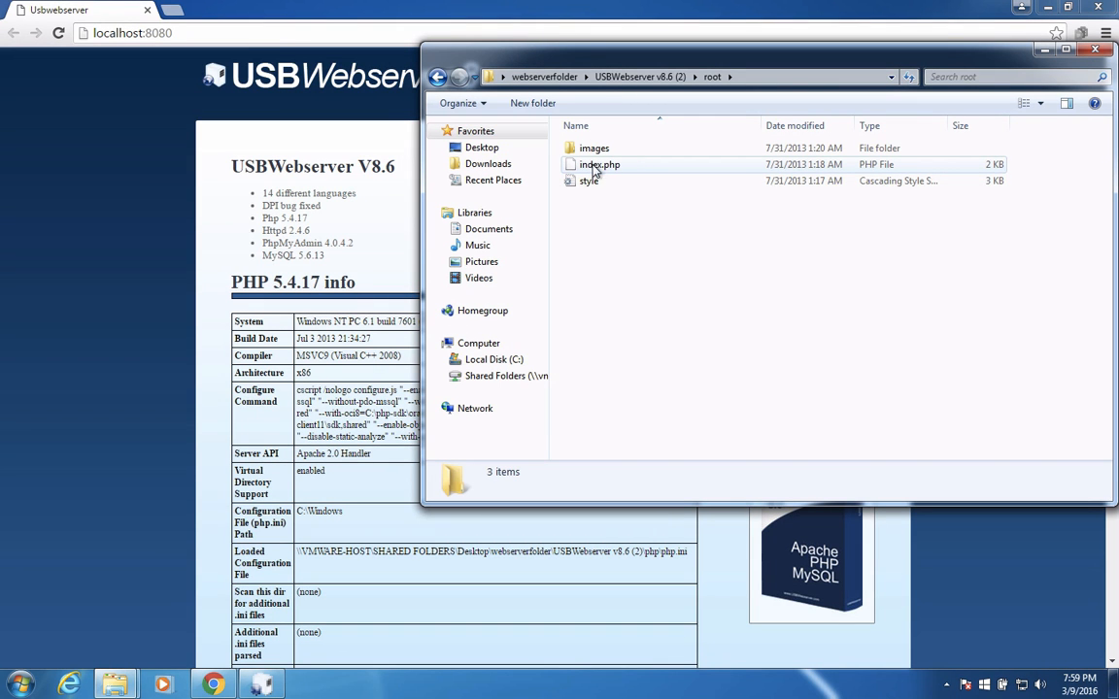
{"action": "right_click", "coordinate": [594, 167]}
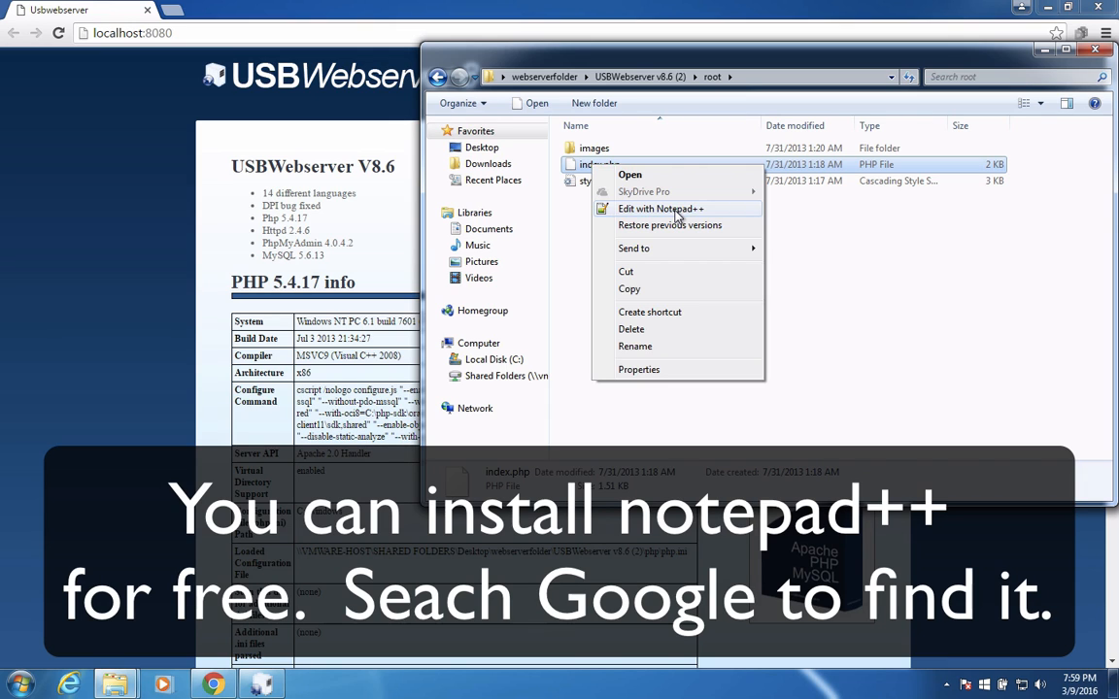
{"action": "left_click", "coordinate": [677, 212]}
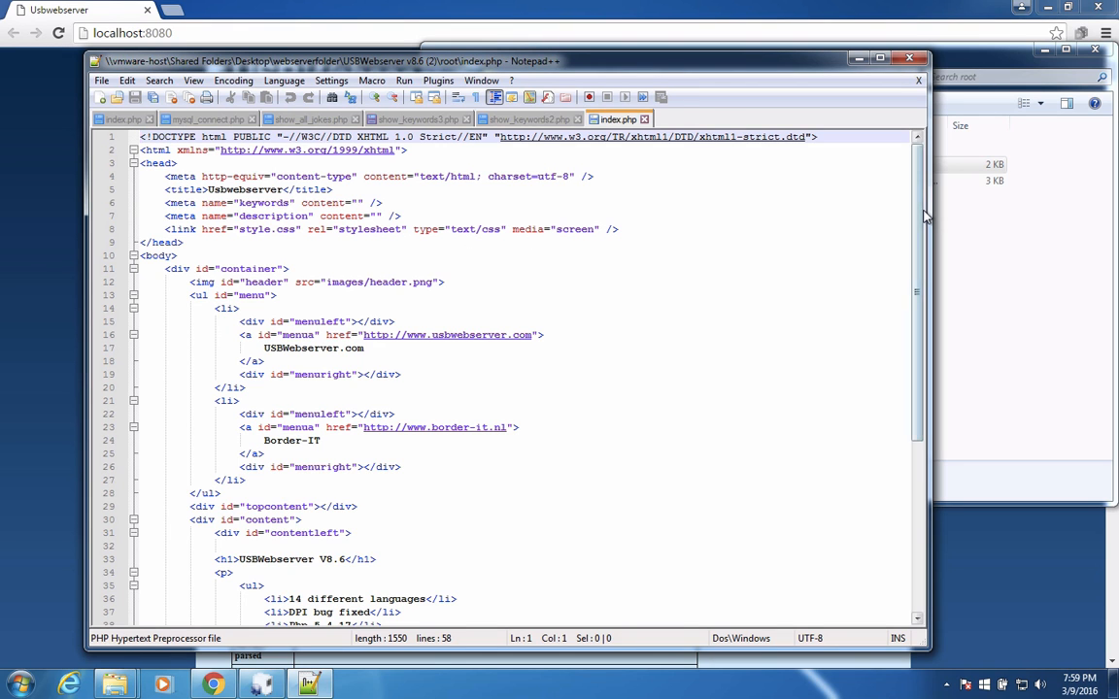
{"action": "scroll", "coordinate": [830, 223], "scroll_direction": "down", "scroll_amount": 6}
{"action": "left_click_drag", "start_coordinate": [912, 356], "coordinate": [928, 186]}
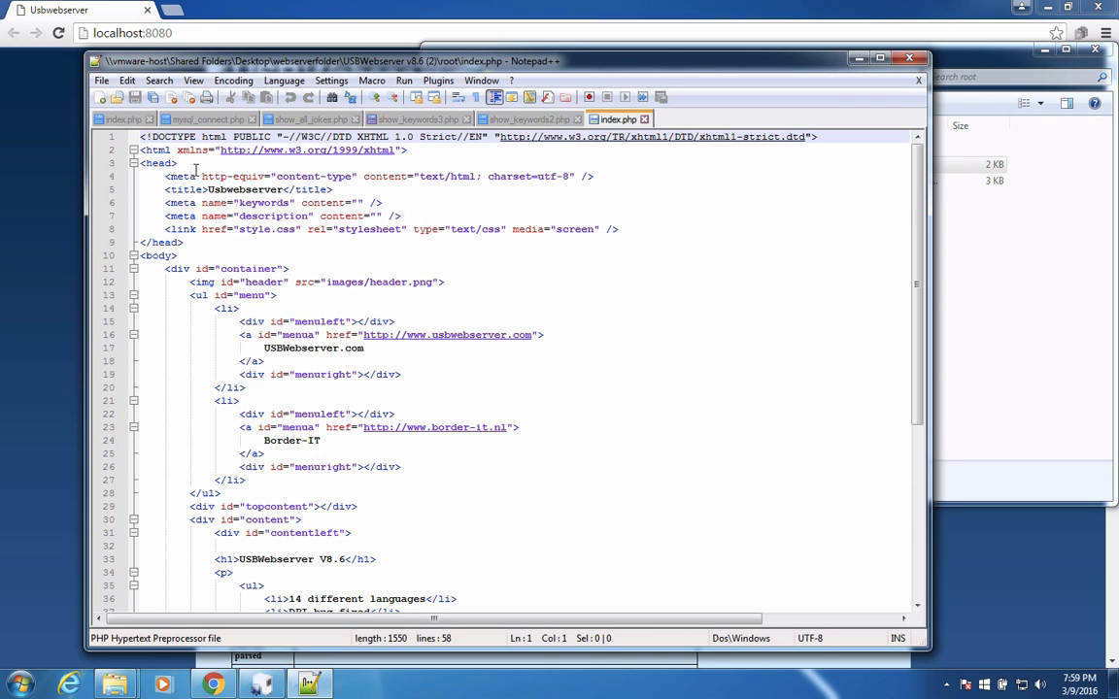
Replace all the code in index.php with an opening <html> tag and a closing </html> tag, leaving two blank lines between them
{"action": "left_click", "coordinate": [239, 229]}
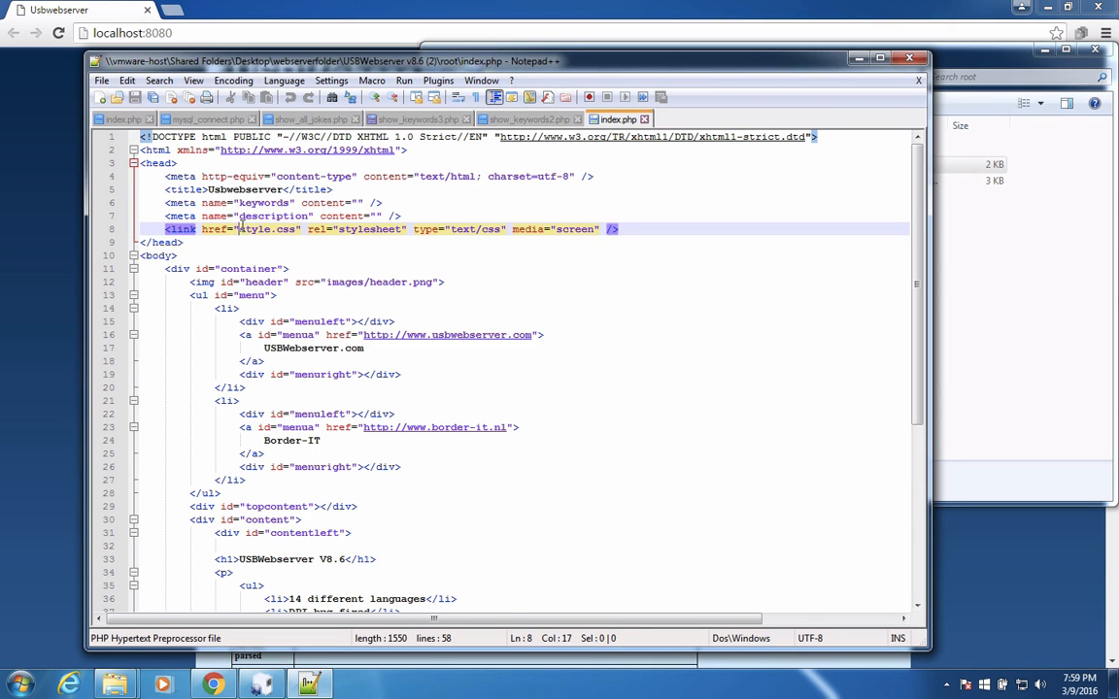
{"action": "key", "text": "ctrl+a"}
{"action": "key", "text": "Delete"}
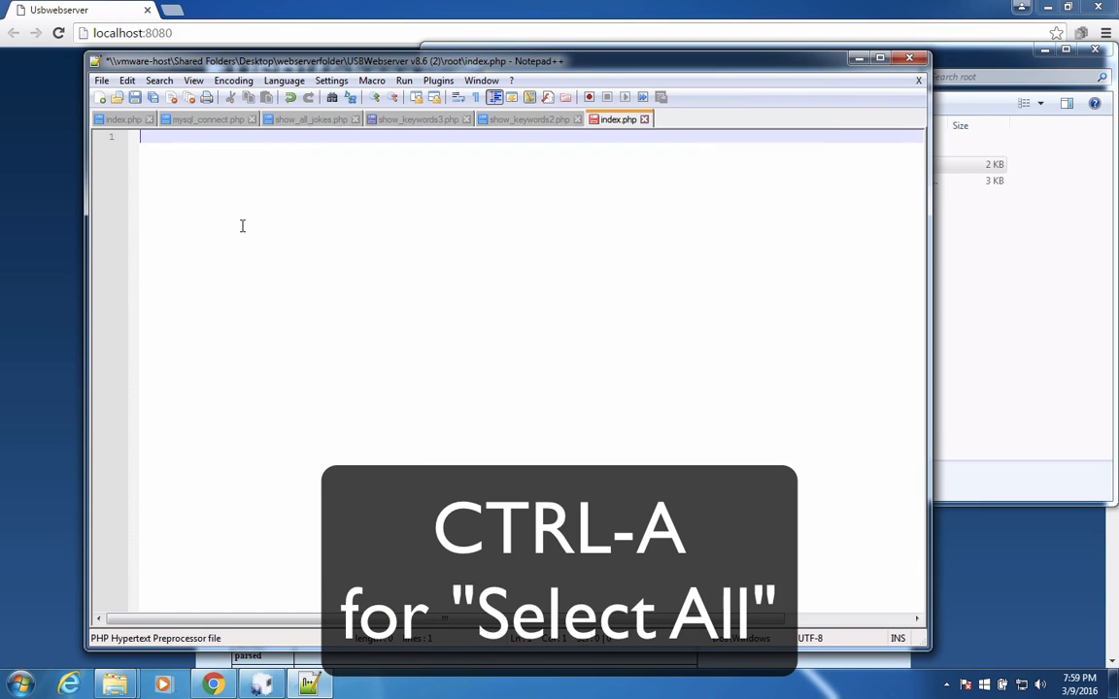
{"action": "type", "text": "<html>"}
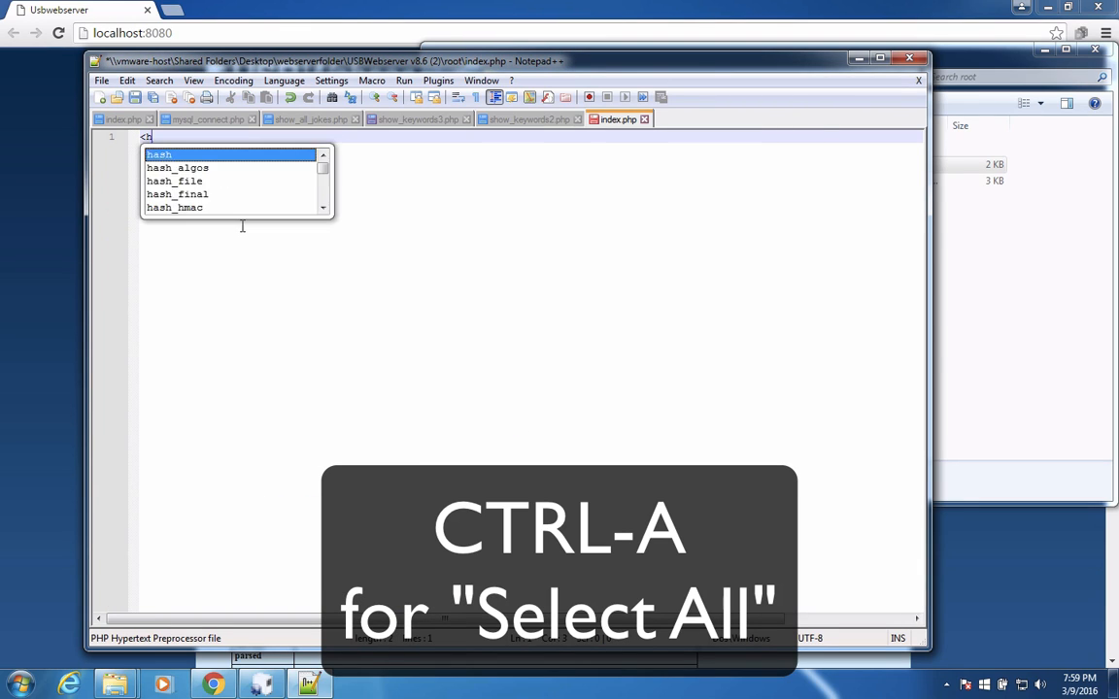
{"action": "key", "text": "Return"}
{"action": "key", "text": "Return"}
{"action": "key", "text": "Return"}
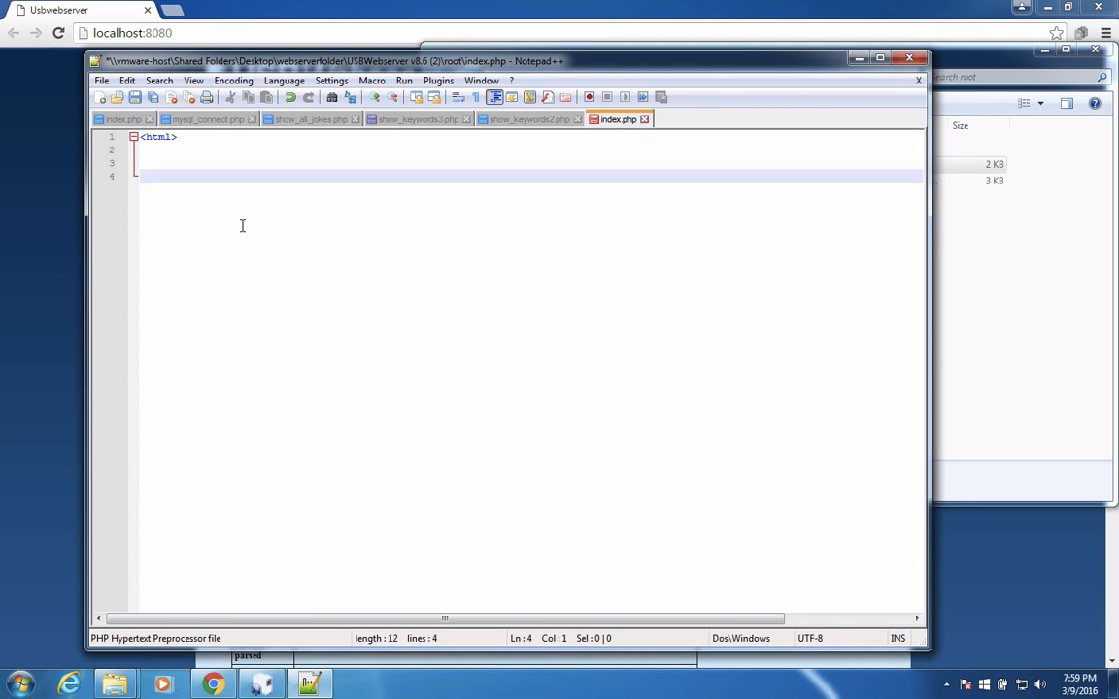
{"action": "type", "text": "</html>"}
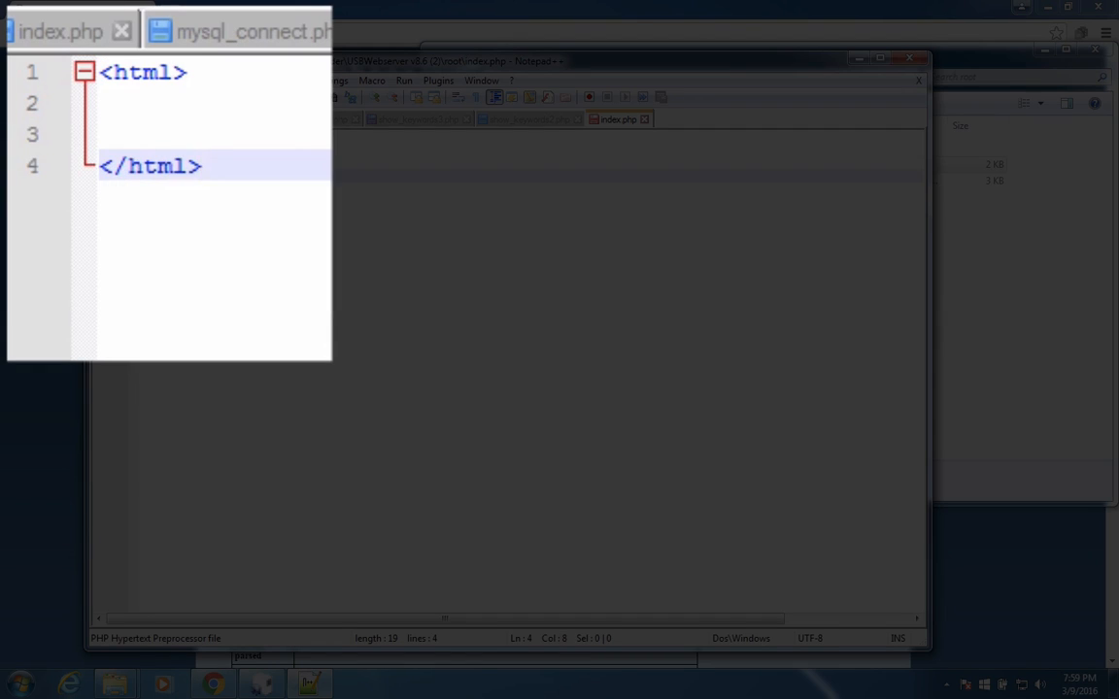
Add an empty head section with <head> and </head> tags directly below the opening html tag
{"action": "key", "text": "Up"}
{"action": "key", "text": "Up"}
{"action": "type", "text": "<"}
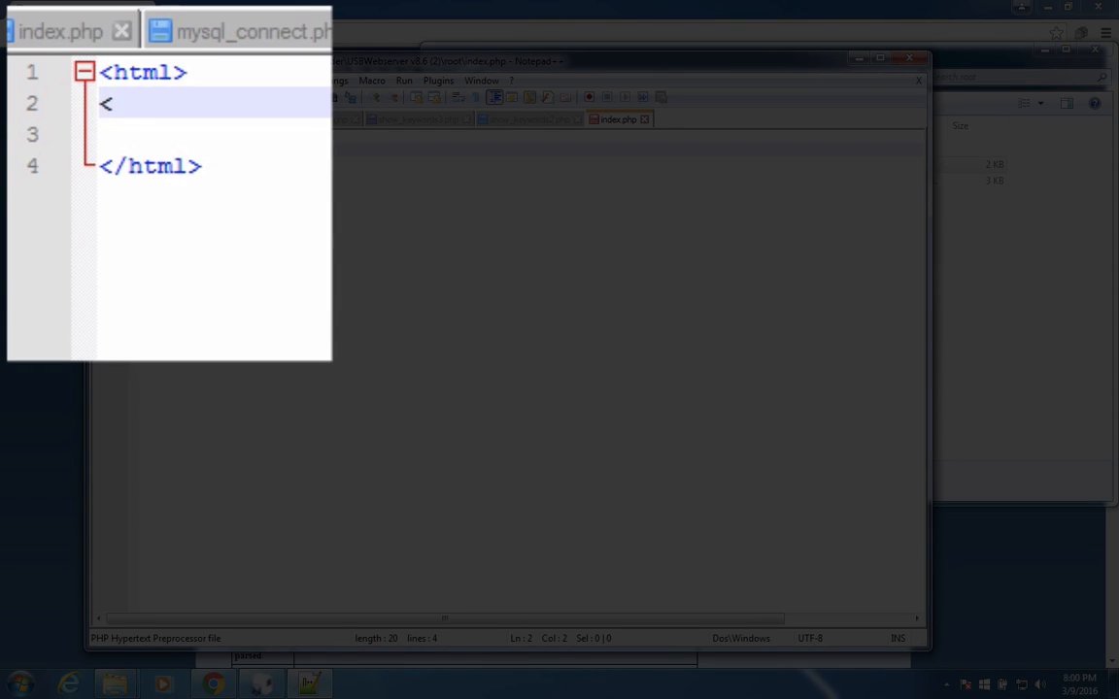
{"action": "type", "text": "head>"}
{"action": "key", "text": "Return"}
{"action": "type", "text": "/head>"}
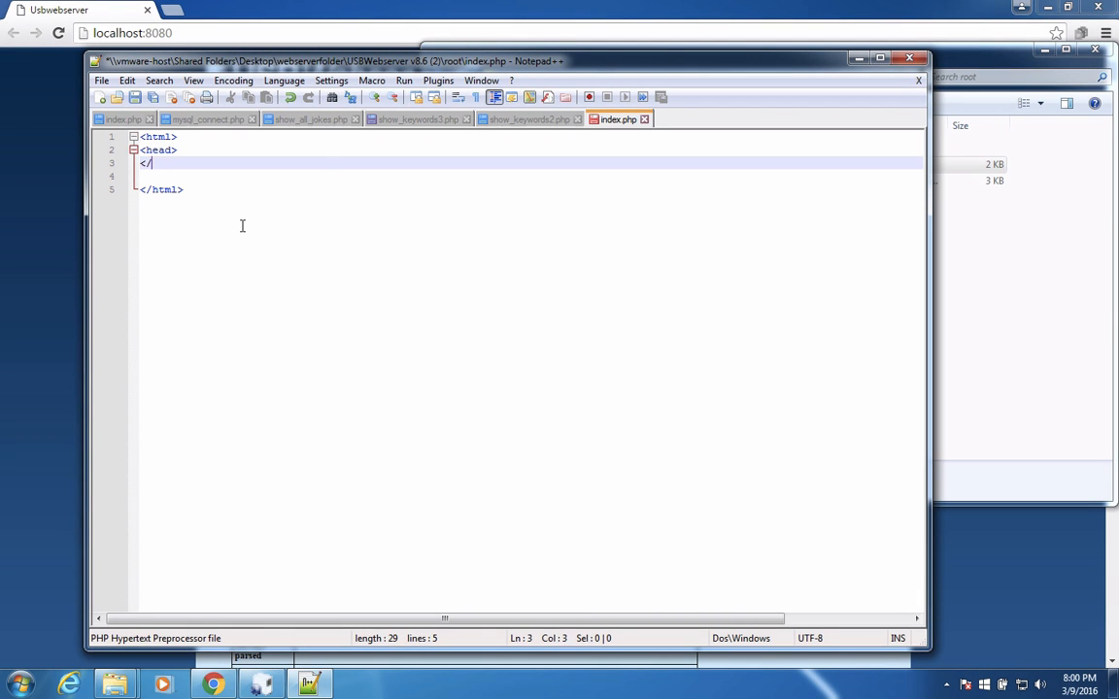
Add <body> and </body> tags below the head section, with two blank lines between them
{"action": "key", "text": "Return"}
{"action": "key", "text": "Return"}
{"action": "type", "text": "<body>"}
{"action": "key", "text": "Return"}
{"action": "key", "text": "Return"}
{"action": "key", "text": "Return"}
{"action": "type", "text": "</body>"}
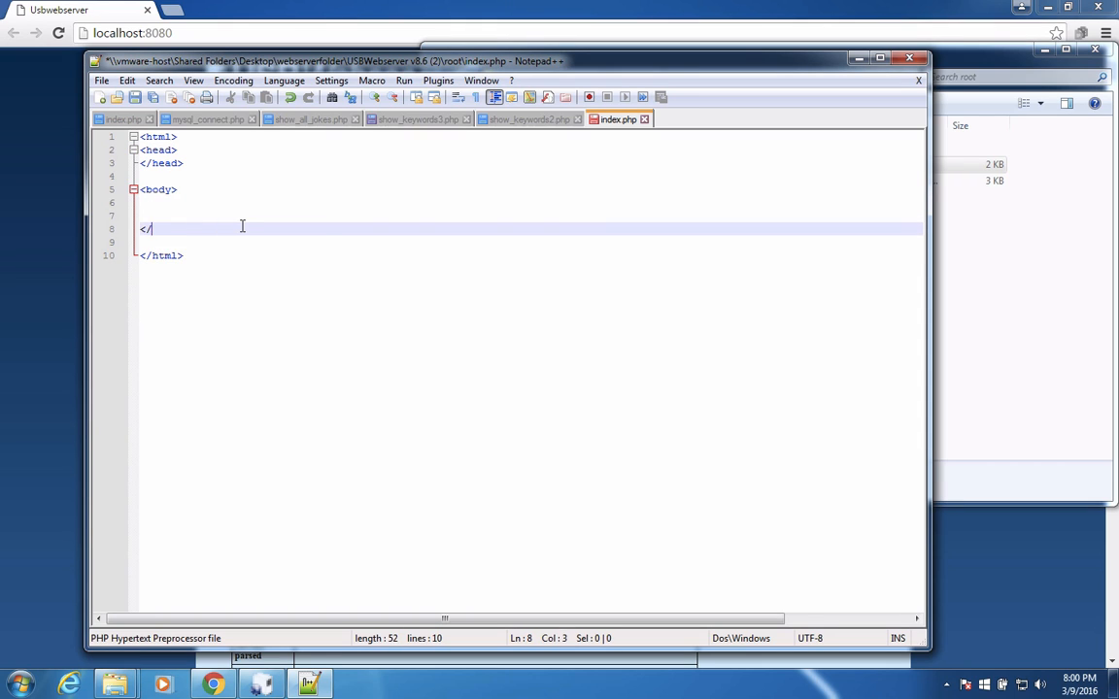
Enter "Welcome to my web server." inside the body of index.php and reload localhost:8080 in Chrome to check the page
{"action": "key", "text": "Up"}
{"action": "key", "text": "Up"}
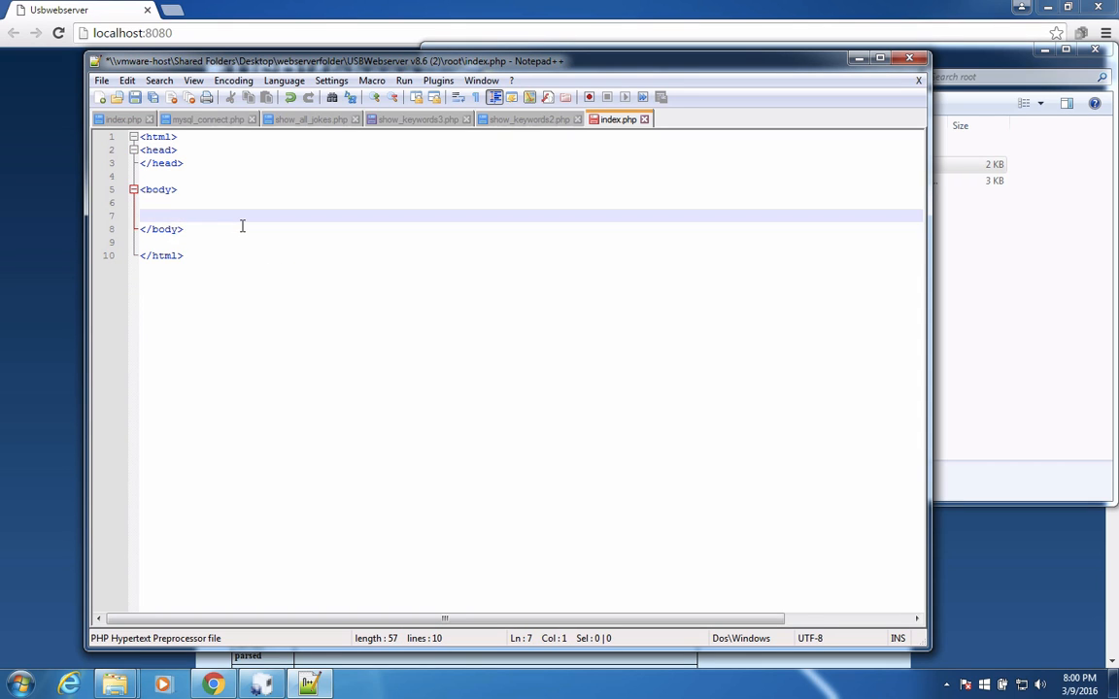
{"action": "type", "text": "Welcome to m"}
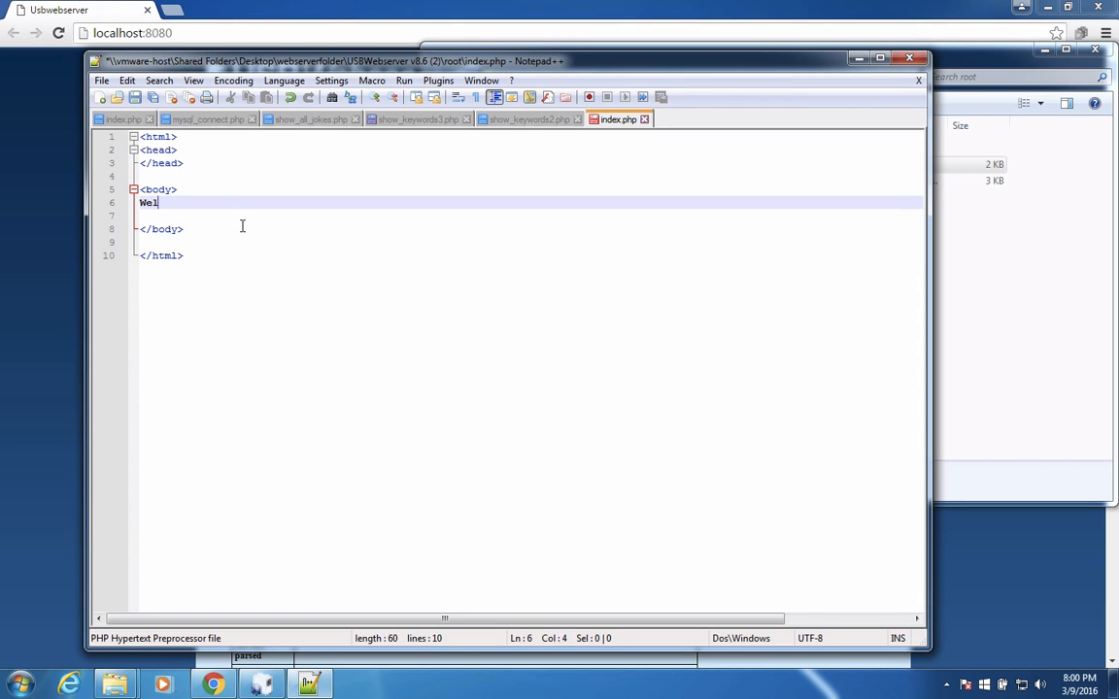
{"action": "type", "text": "y web ser"}
{"action": "type", "text": "ver."}
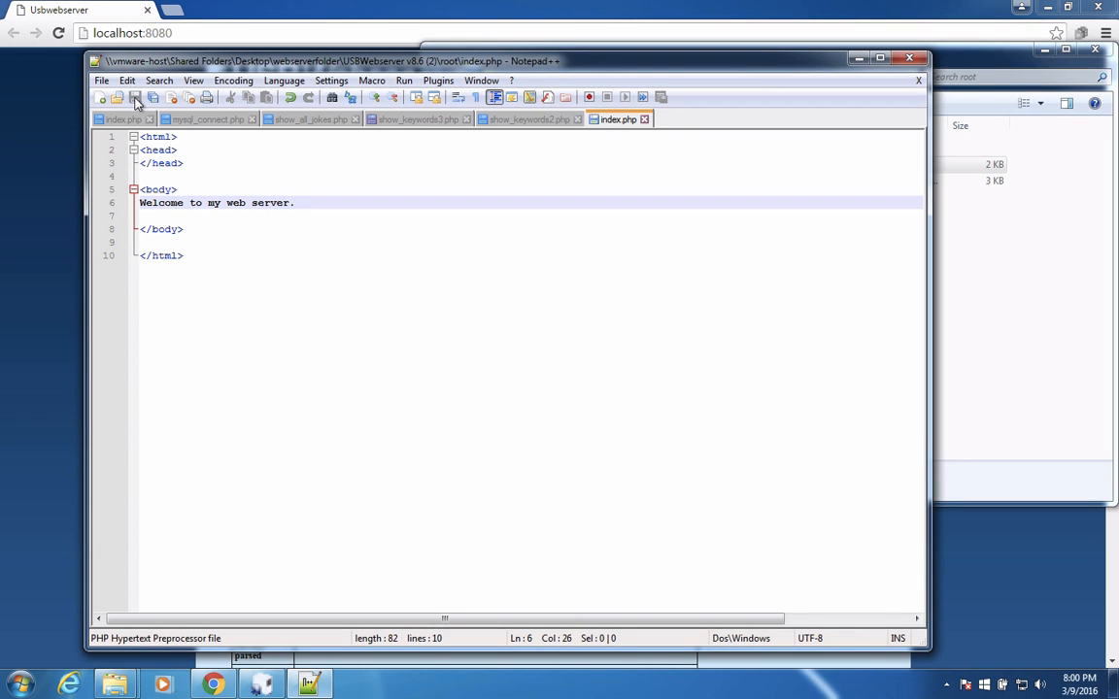
{"action": "left_click", "coordinate": [51, 12]}
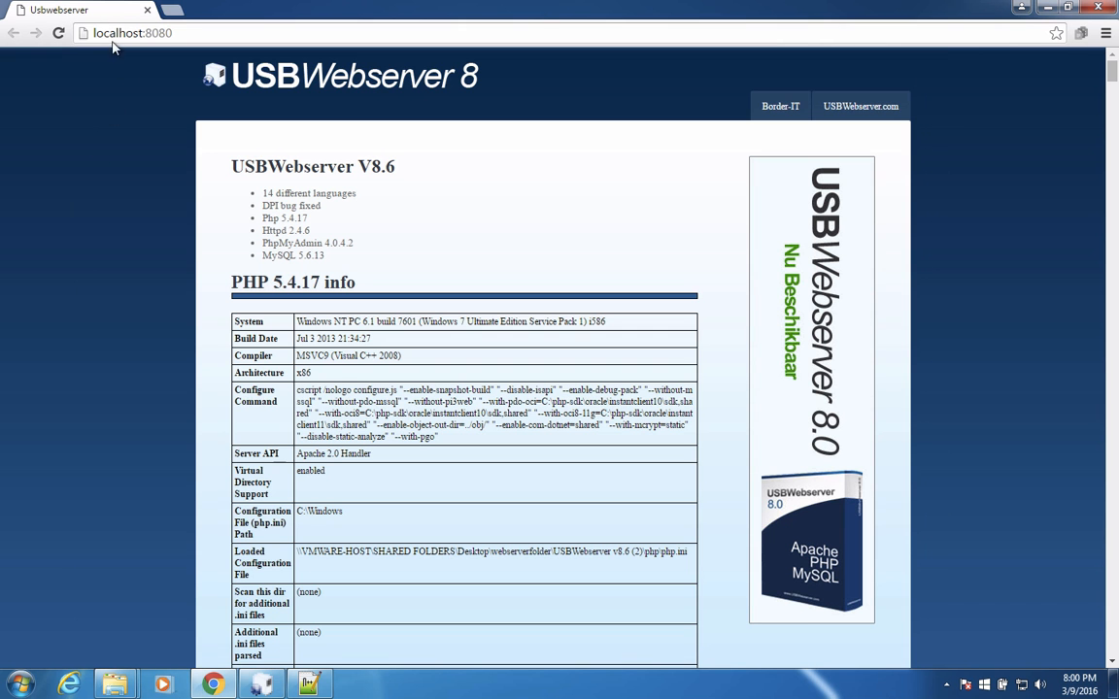
{"action": "left_click", "coordinate": [59, 34]}
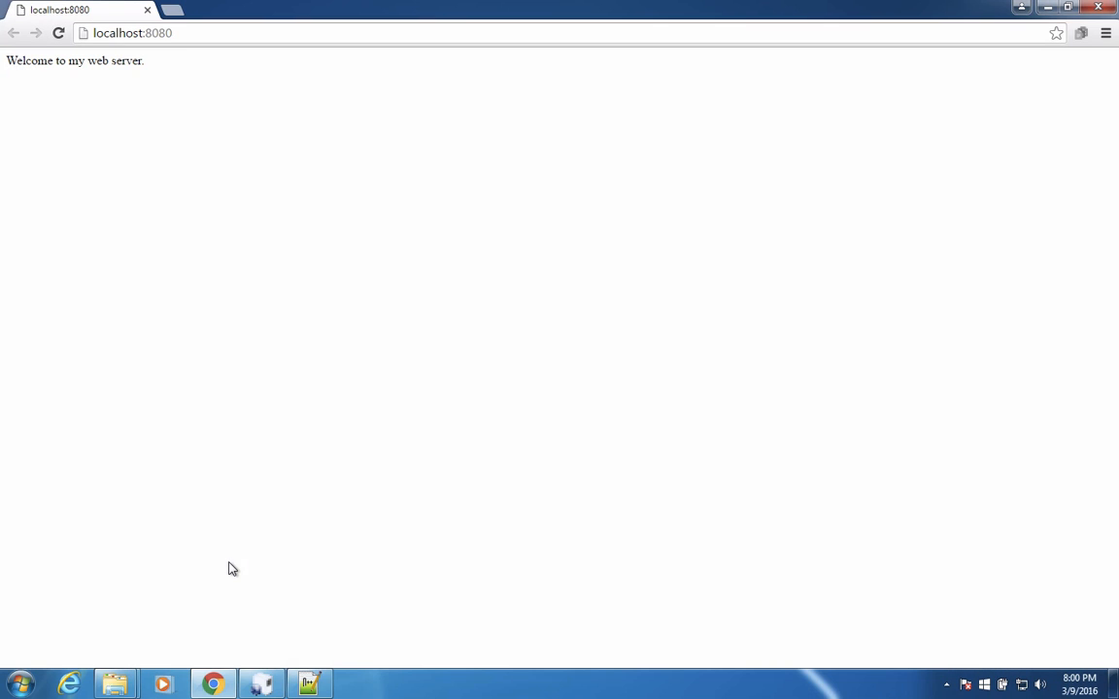
Open PHPMyAdmin from USBWebserver and log in as root with the account password
{"action": "left_click", "coordinate": [262, 682]}
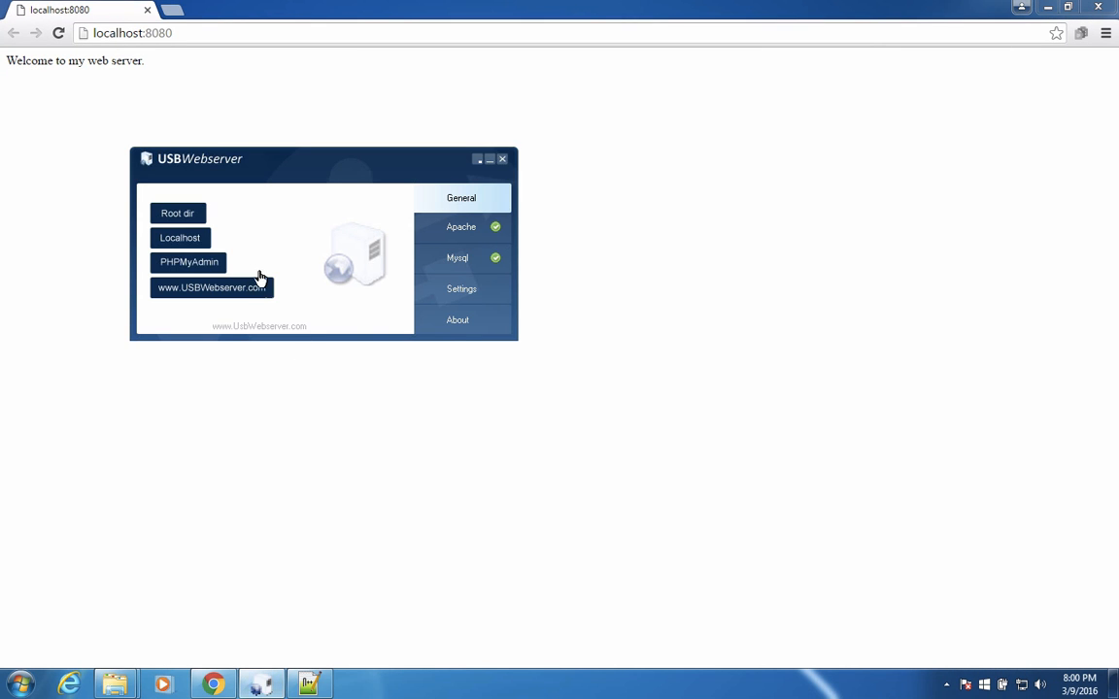
{"action": "left_click", "coordinate": [191, 265]}
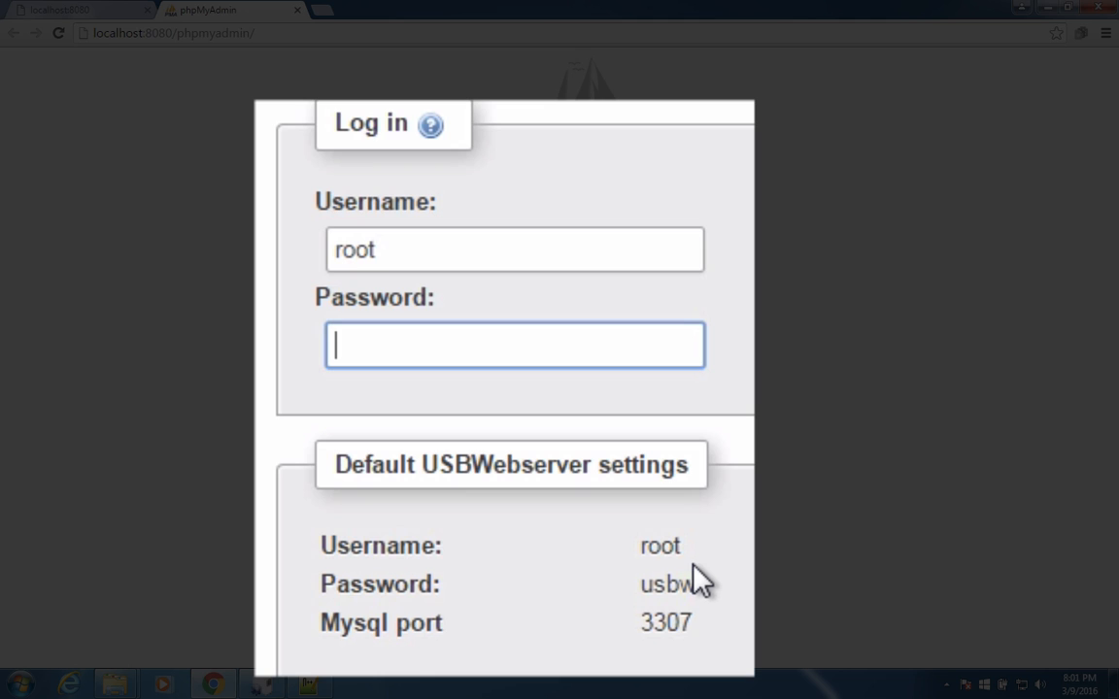
{"action": "type", "text": "usbw"}
{"action": "left_click", "coordinate": [682, 537]}
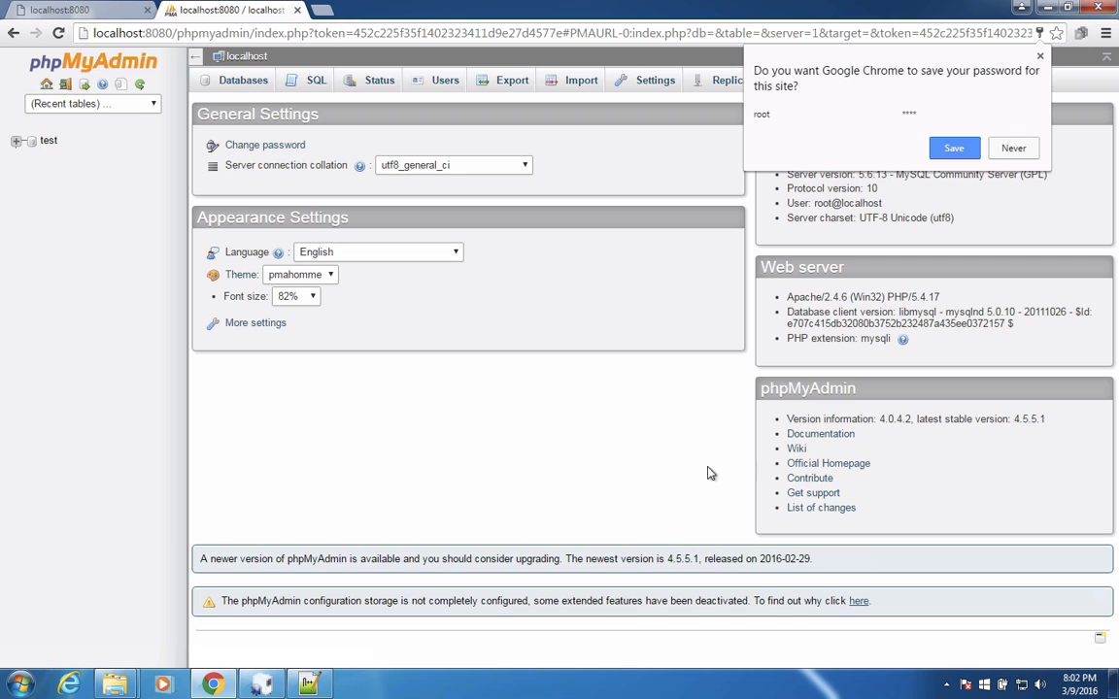
Let Chrome save the phpMyAdmin login and expand the test database in the database tree
{"action": "left_click", "coordinate": [954, 148]}
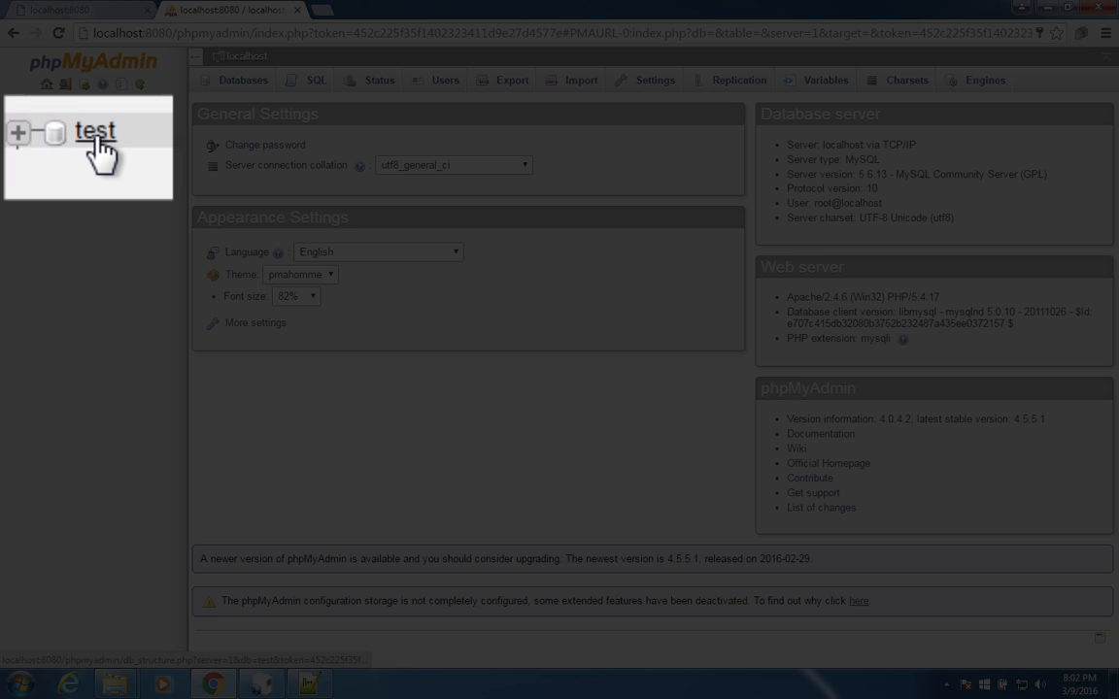
{"action": "left_click", "coordinate": [16, 134]}
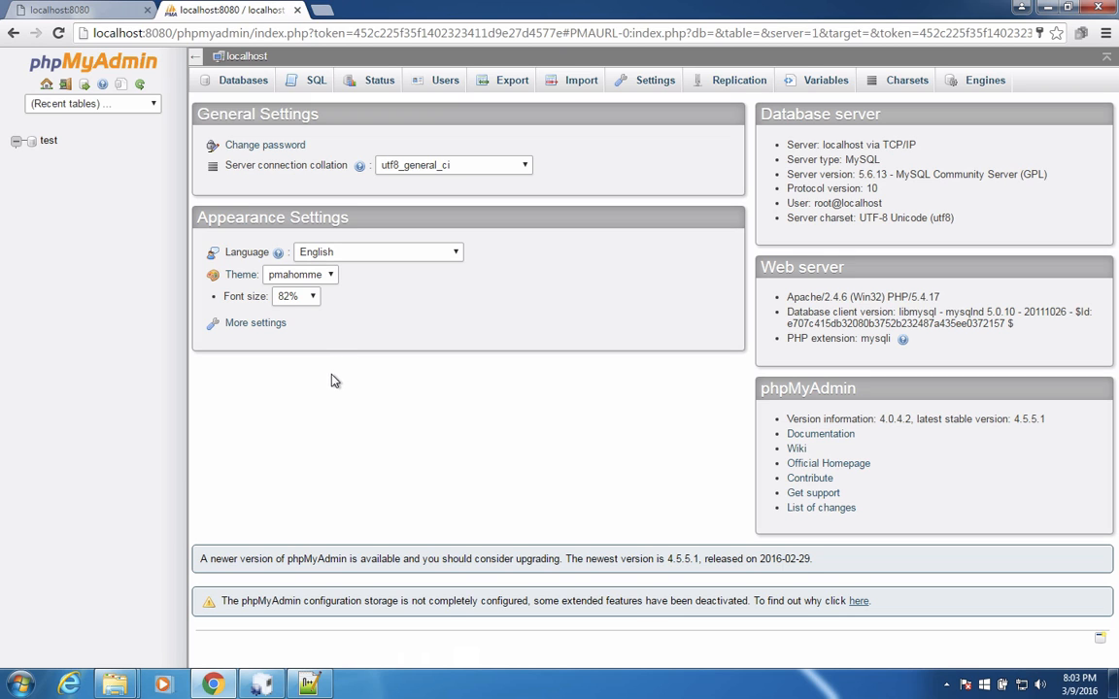
Return to the root folder in Windows Explorer, go up to USBWebserver v8.6 (2), and examine its phpmyadmin and mysql folders
{"action": "left_click", "coordinate": [130, 689]}
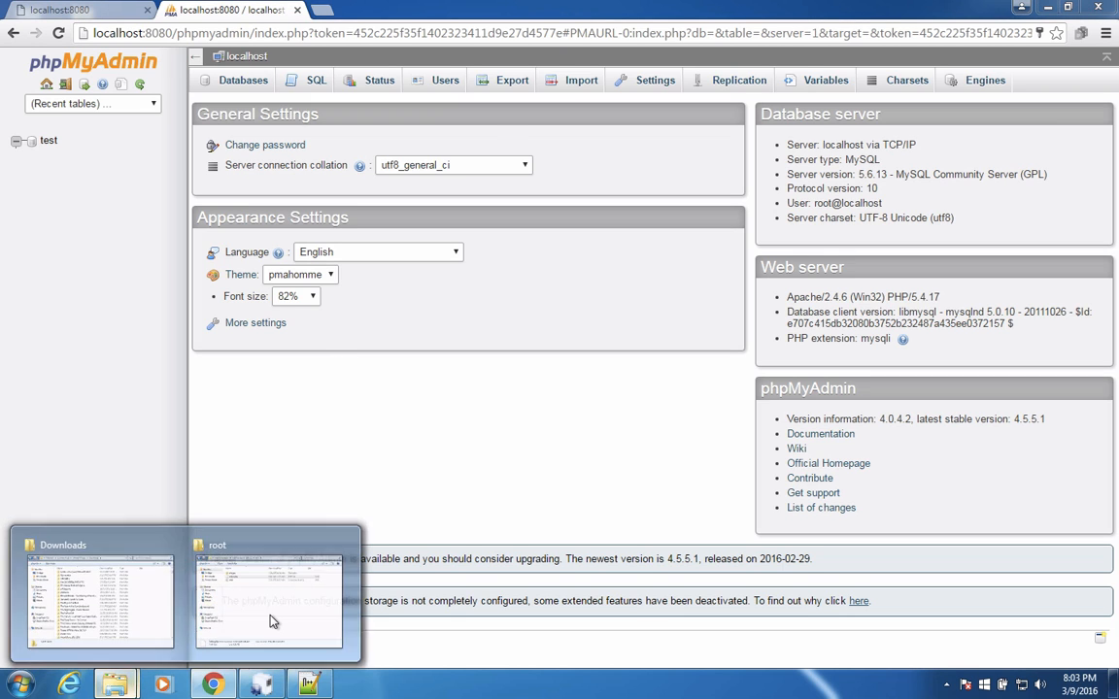
{"action": "left_click", "coordinate": [270, 620]}
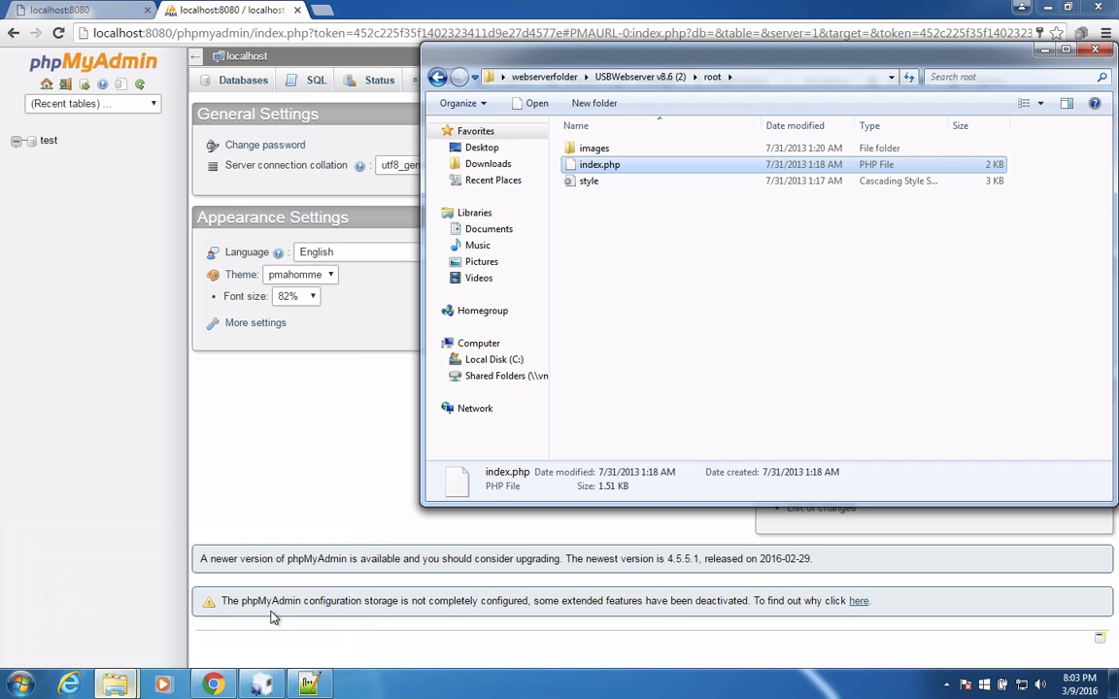
{"action": "left_click", "coordinate": [587, 247]}
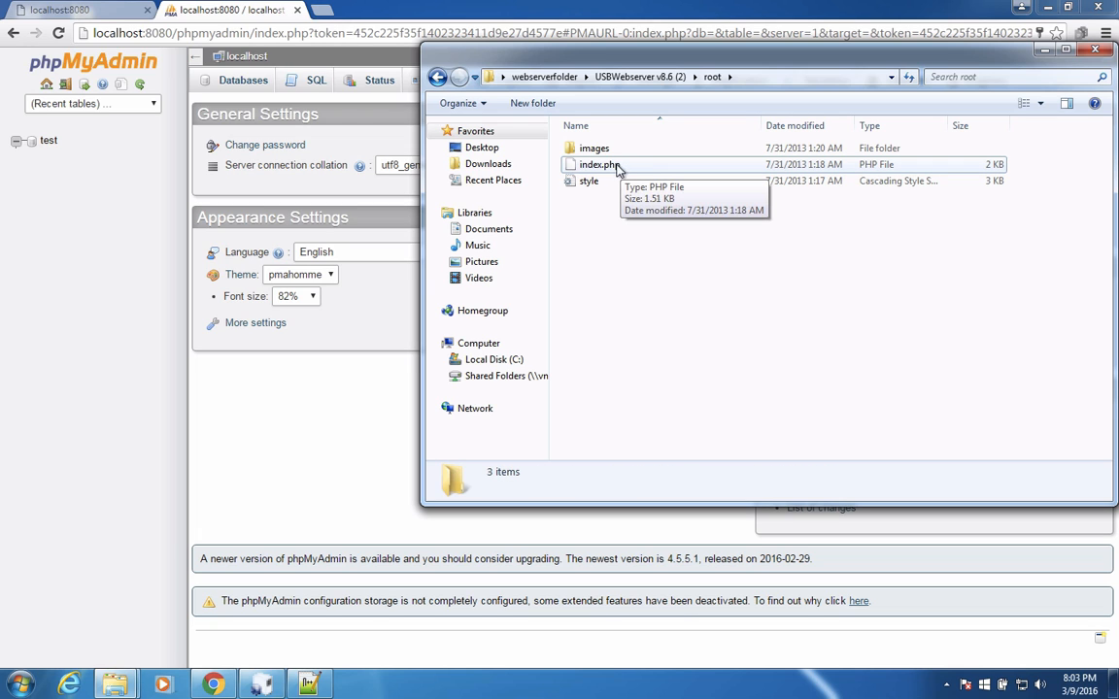
{"action": "left_click", "coordinate": [626, 77]}
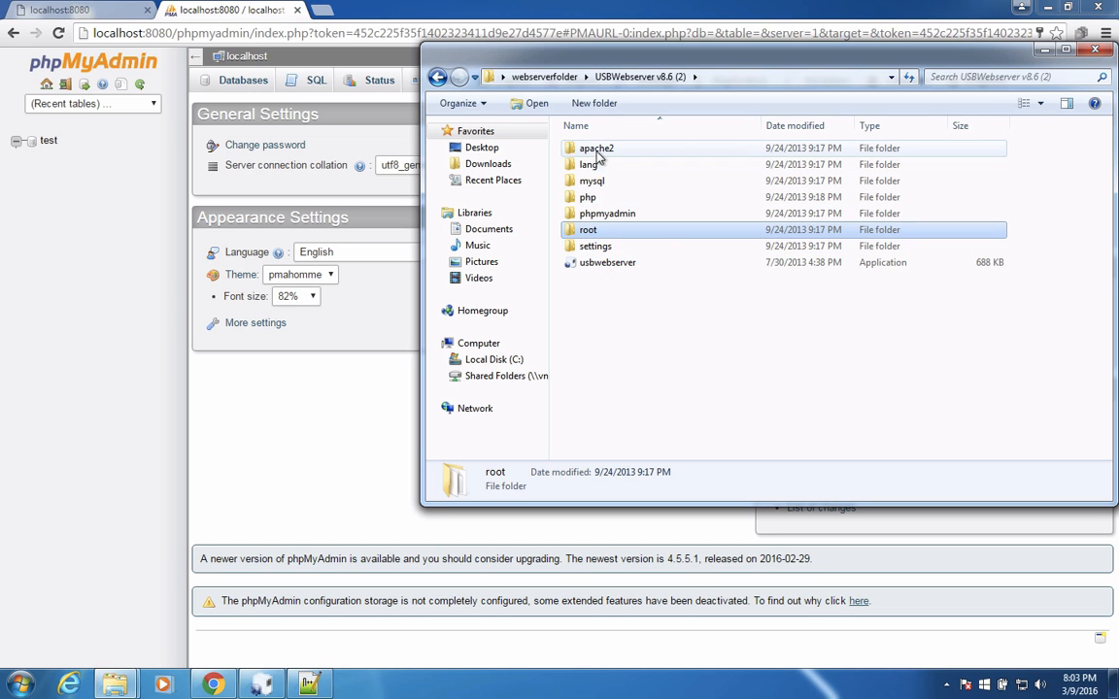
{"action": "double_click", "coordinate": [609, 216]}
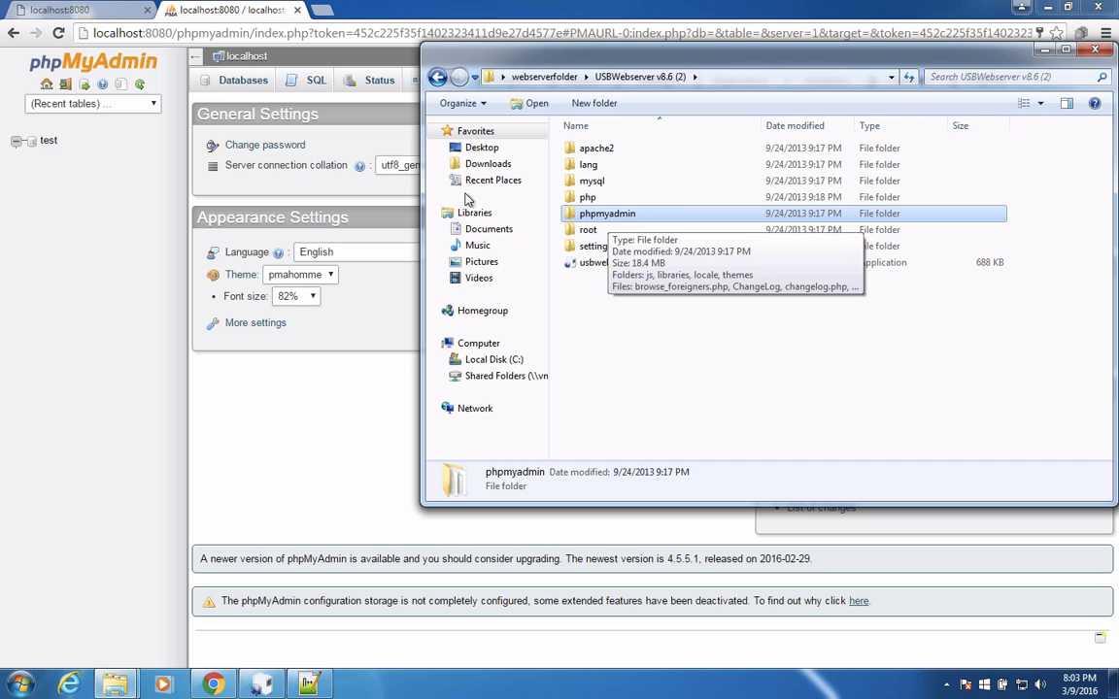
{"action": "left_click", "coordinate": [601, 186]}
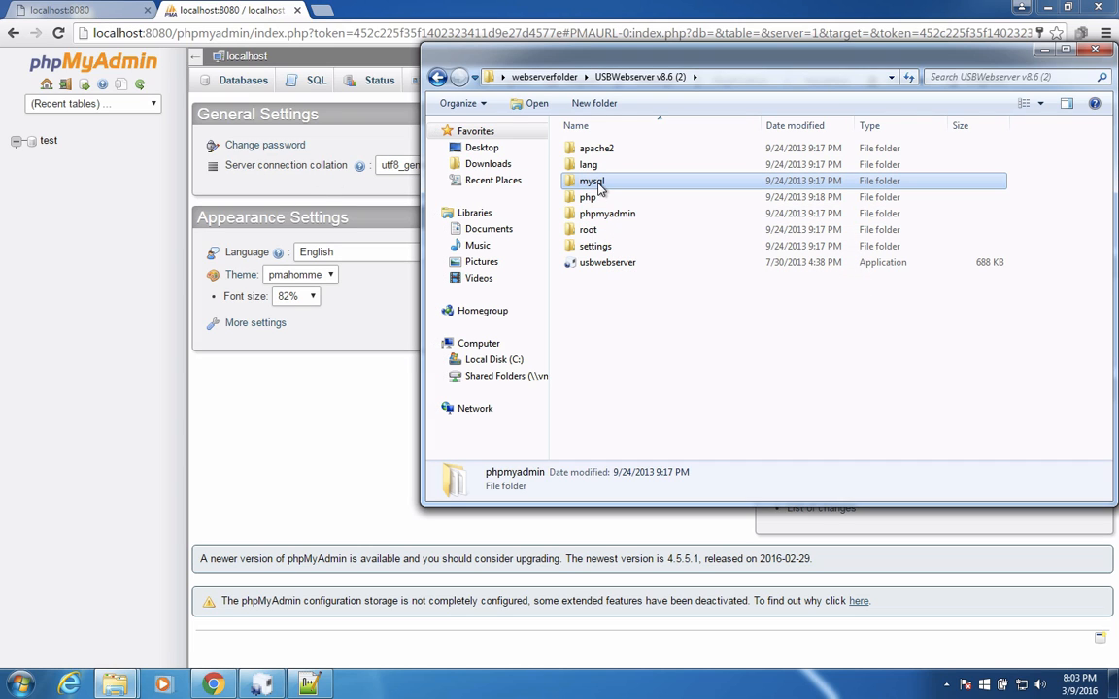